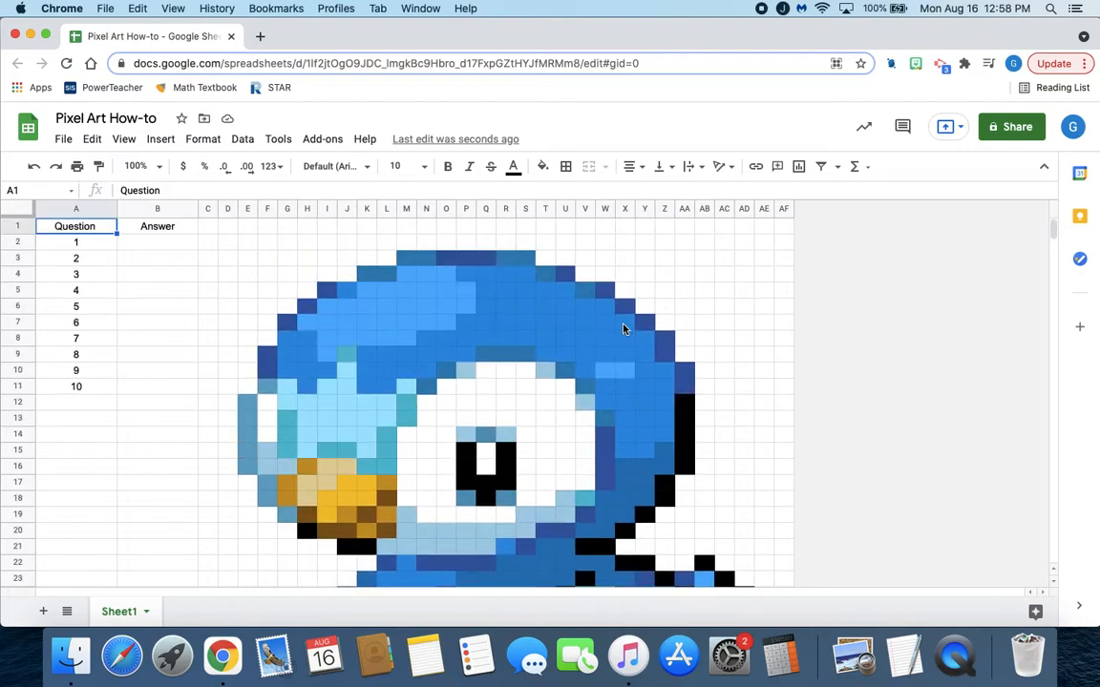
# Look over the whole pixel art picture and the Question and Answer columns beside it.
pyautogui.scroll(-1, 622, 329)
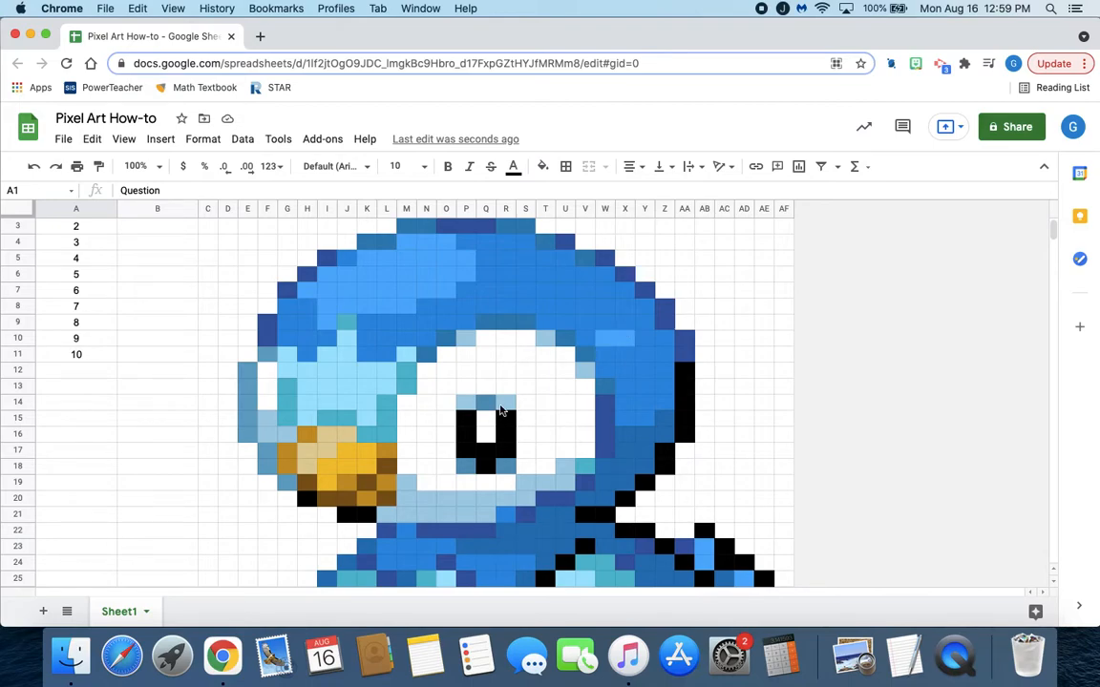
pyautogui.scroll(-7, 501, 409)
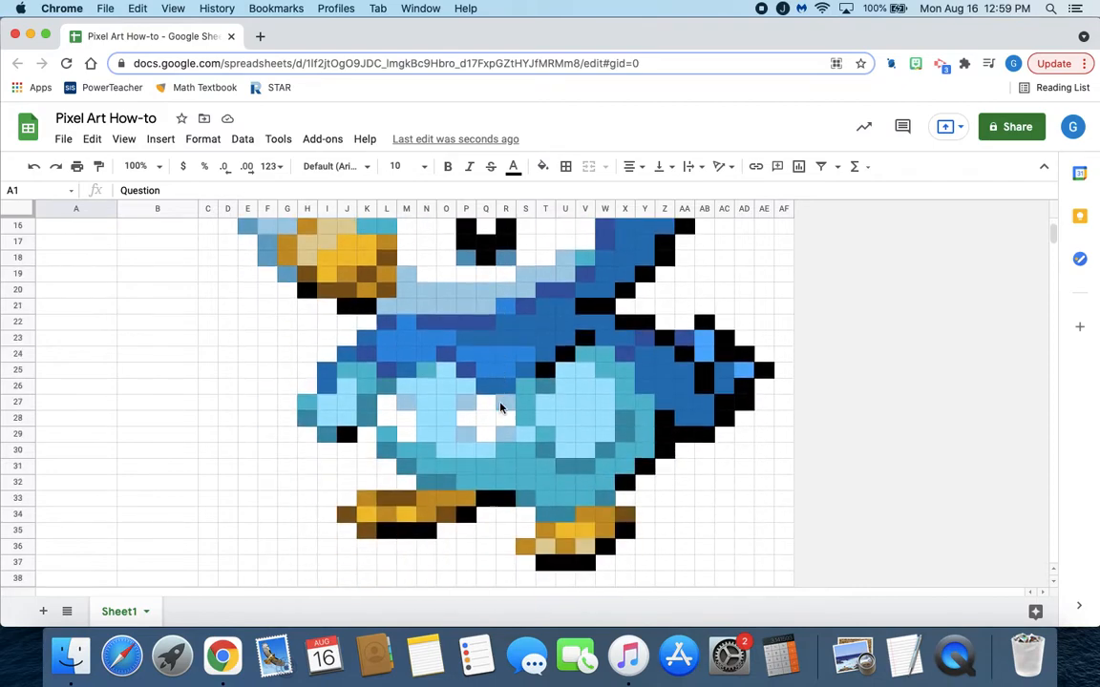
pyautogui.scroll(8, 500, 409)
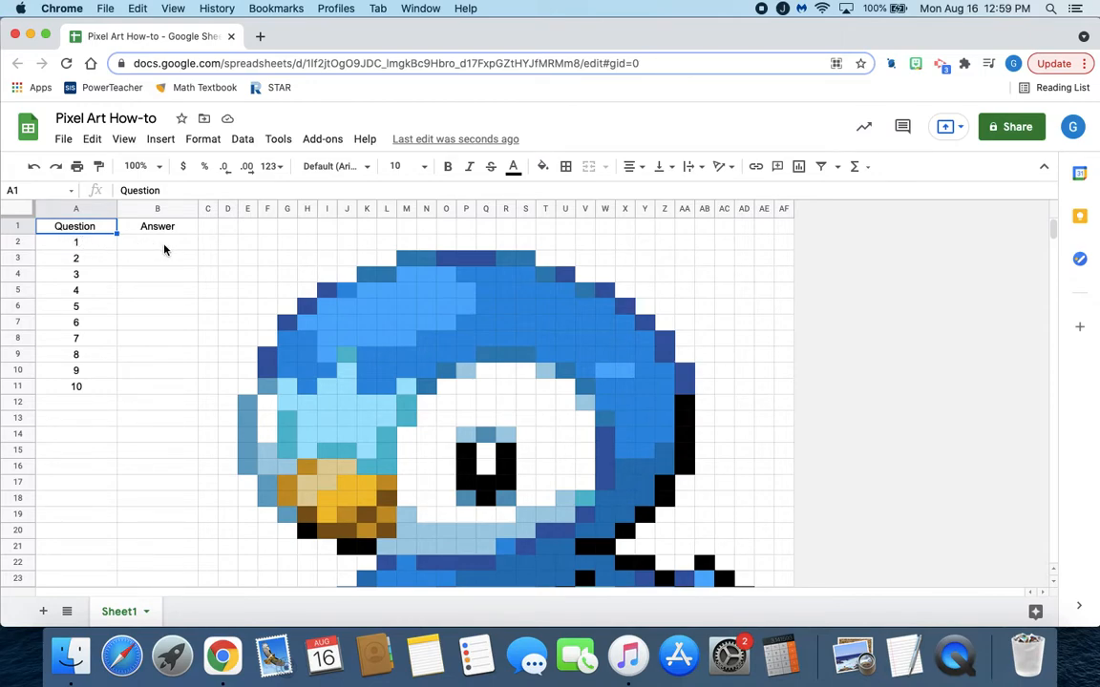
pyautogui.scroll(-5, 493, 327)
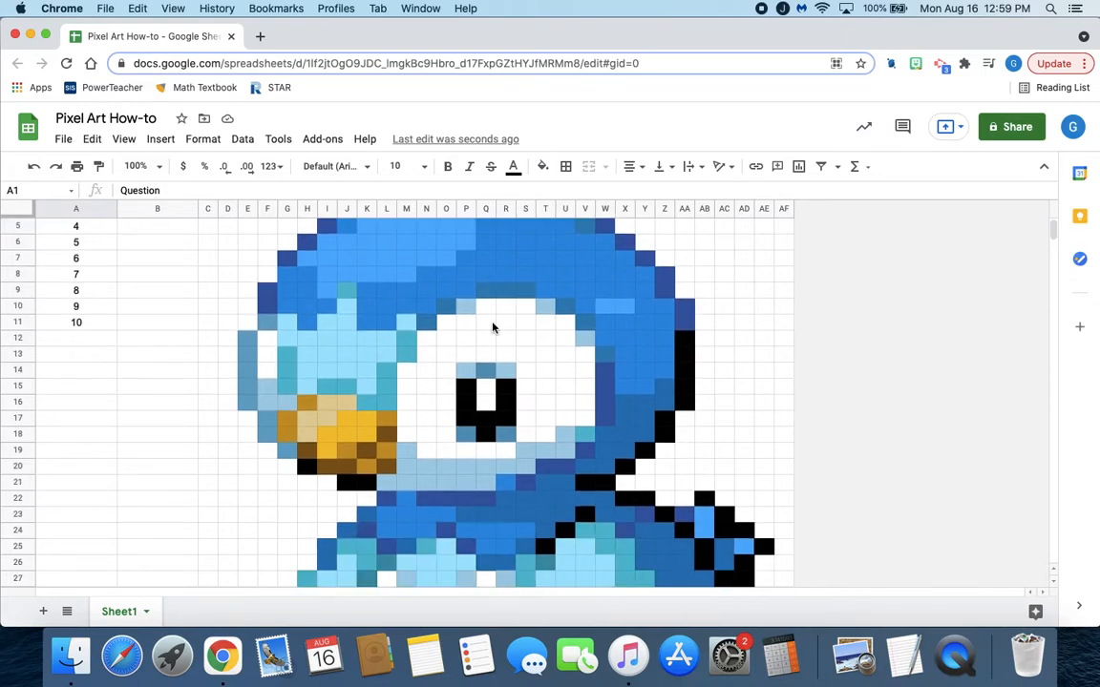
pyautogui.scroll(4, 493, 328)
pyautogui.scroll(1, 492, 328)
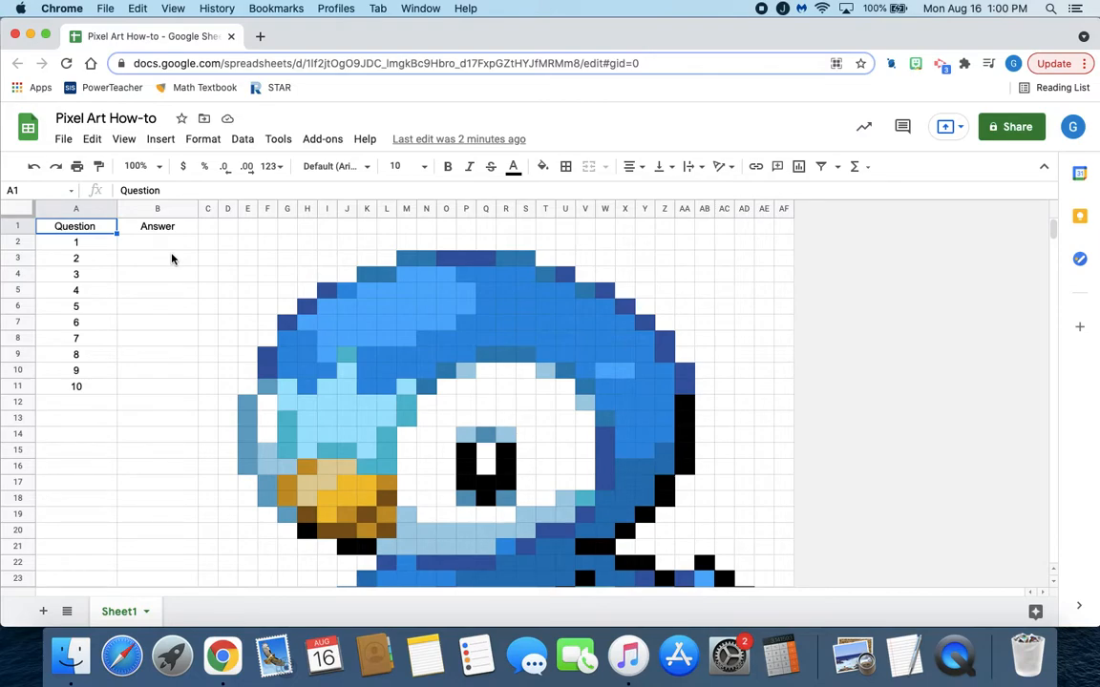
# Start a new single-color conditional formatting rule and open its data range selection, keeping the head of the picture uncovered.
pyautogui.click(214, 147)
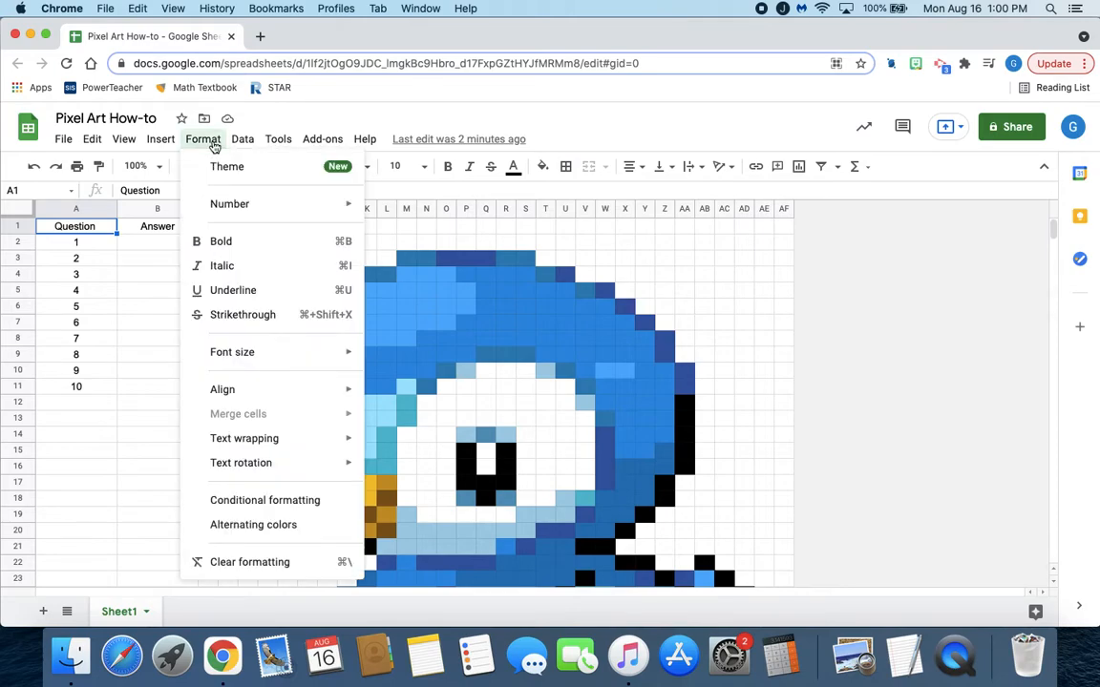
pyautogui.click(270, 504)
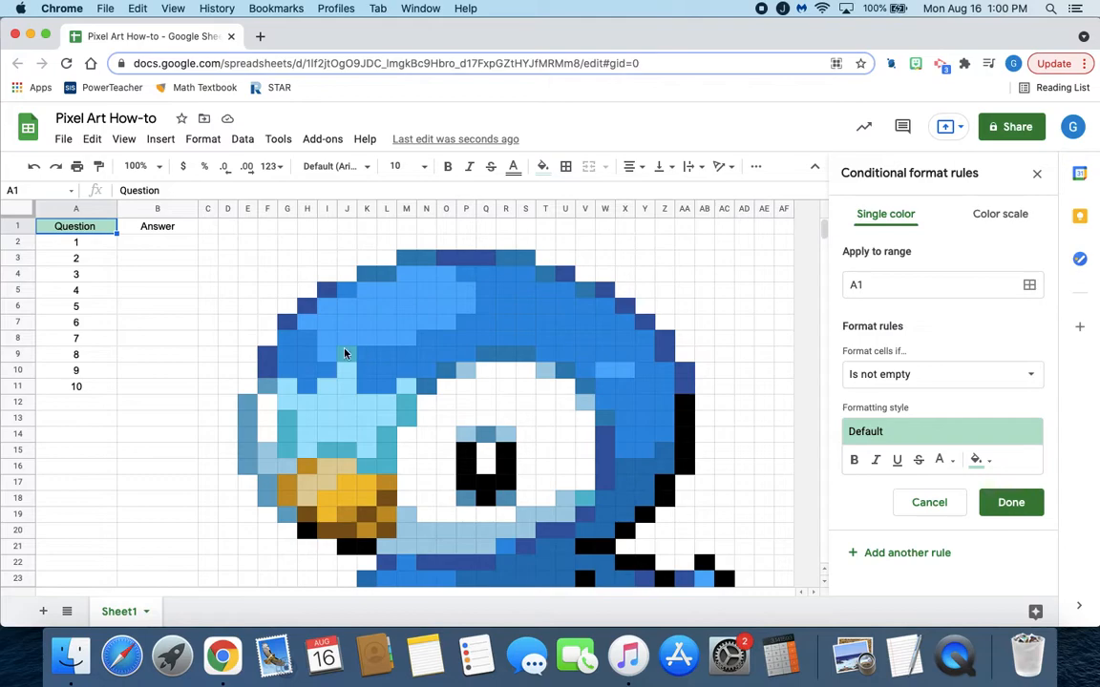
pyautogui.click(409, 322)
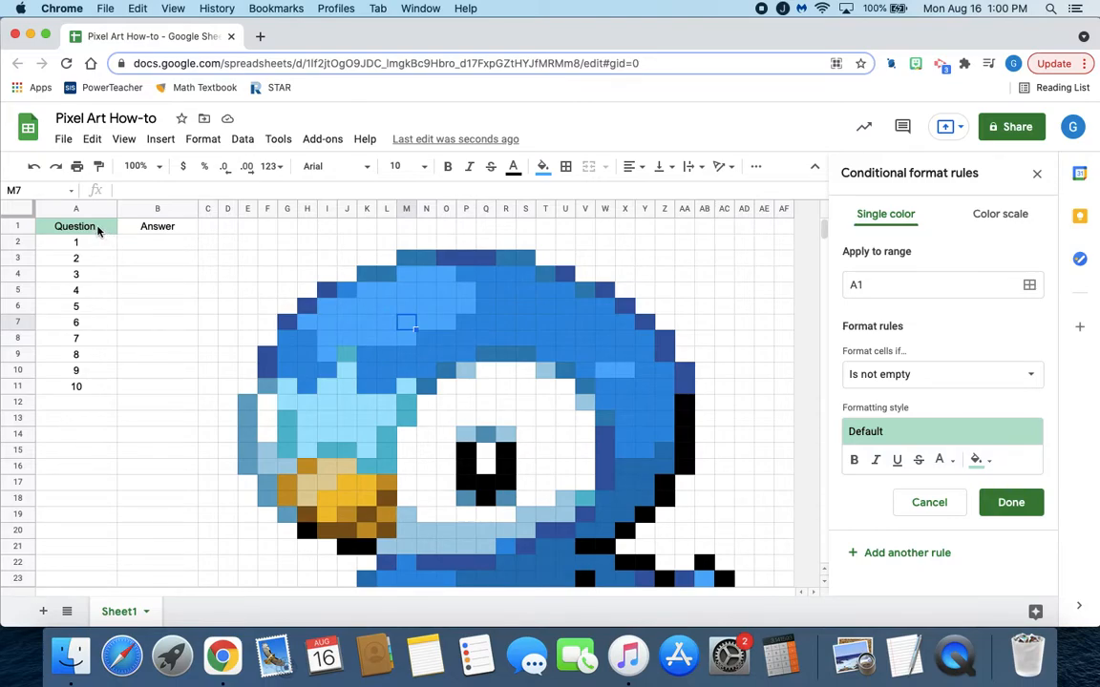
pyautogui.click(1031, 285)
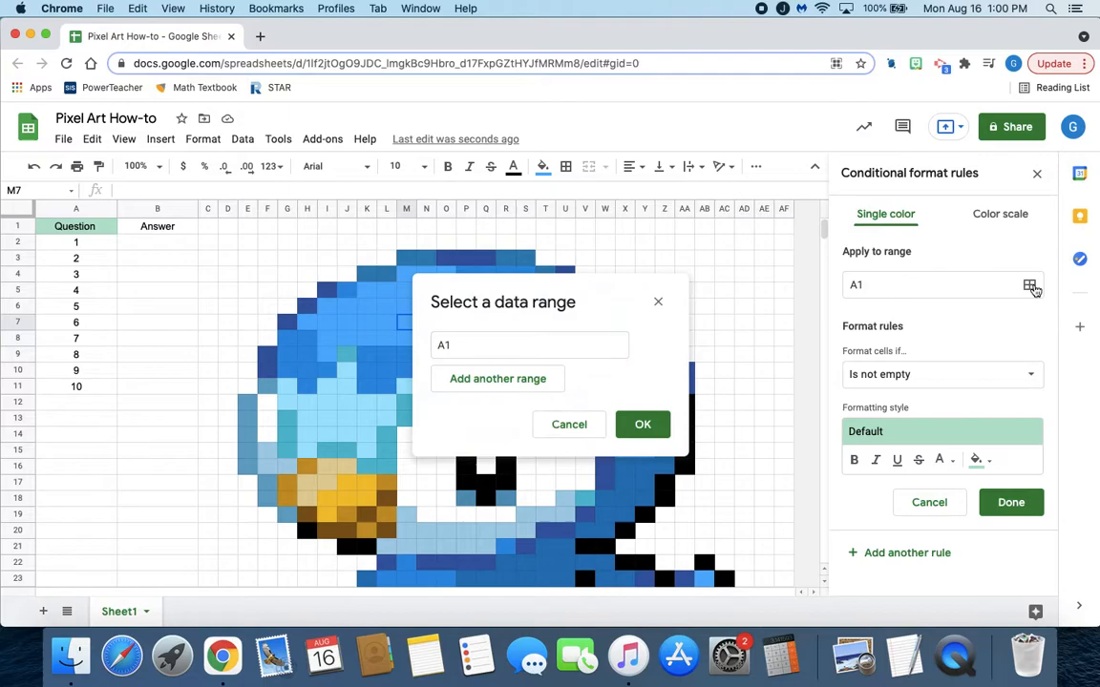
pyautogui.click(658, 301)
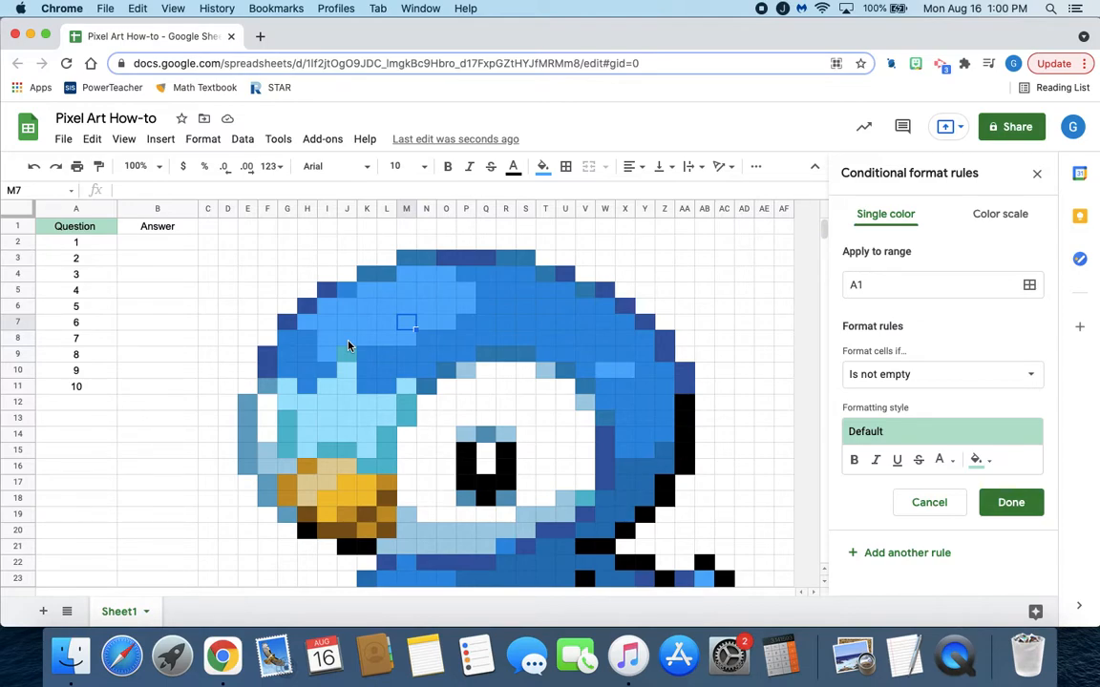
pyautogui.click(1029, 285)
pyautogui.moveTo(589, 286); pyautogui.dragTo(874, 40)
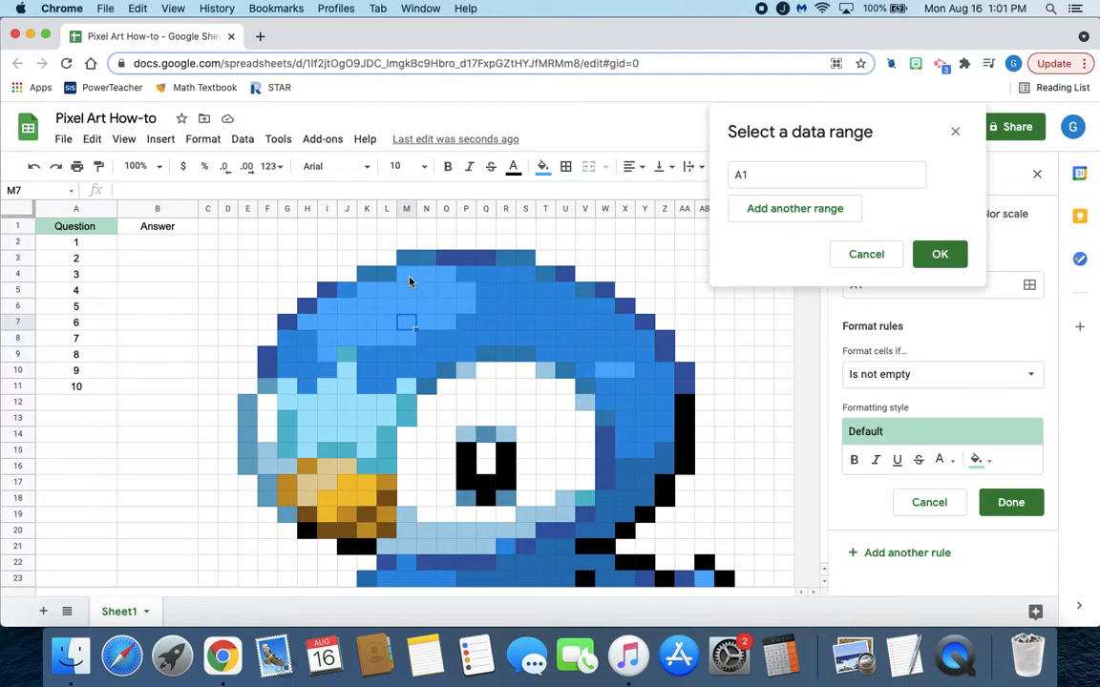
# Apply the rule to the light-blue highlight on the head: M7, M4:O7, P5:P6, K5:M8, I6:J8, H7 and I9.
pyautogui.moveTo(408, 280); pyautogui.dragTo(468, 310)
pyautogui.keyDown('super'); pyautogui.click(466, 292); pyautogui.keyUp('super')
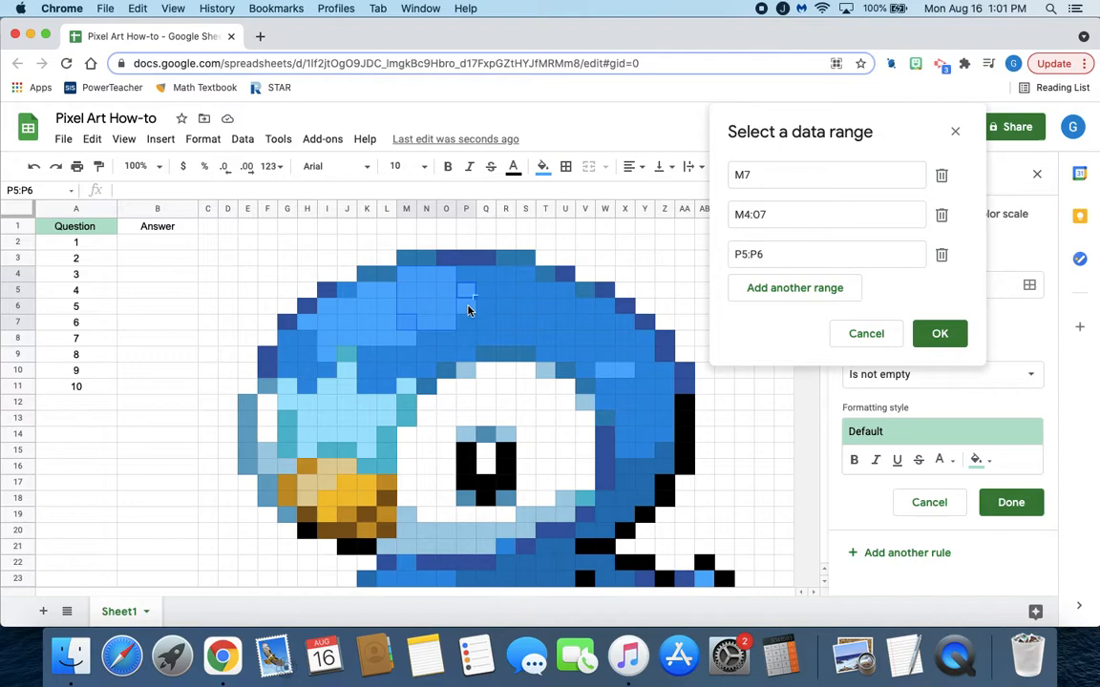
pyautogui.keyDown('super'); pyautogui.click(366, 293); pyautogui.keyUp('super')
pyautogui.moveTo(366, 293); pyautogui.dragTo(409, 341)
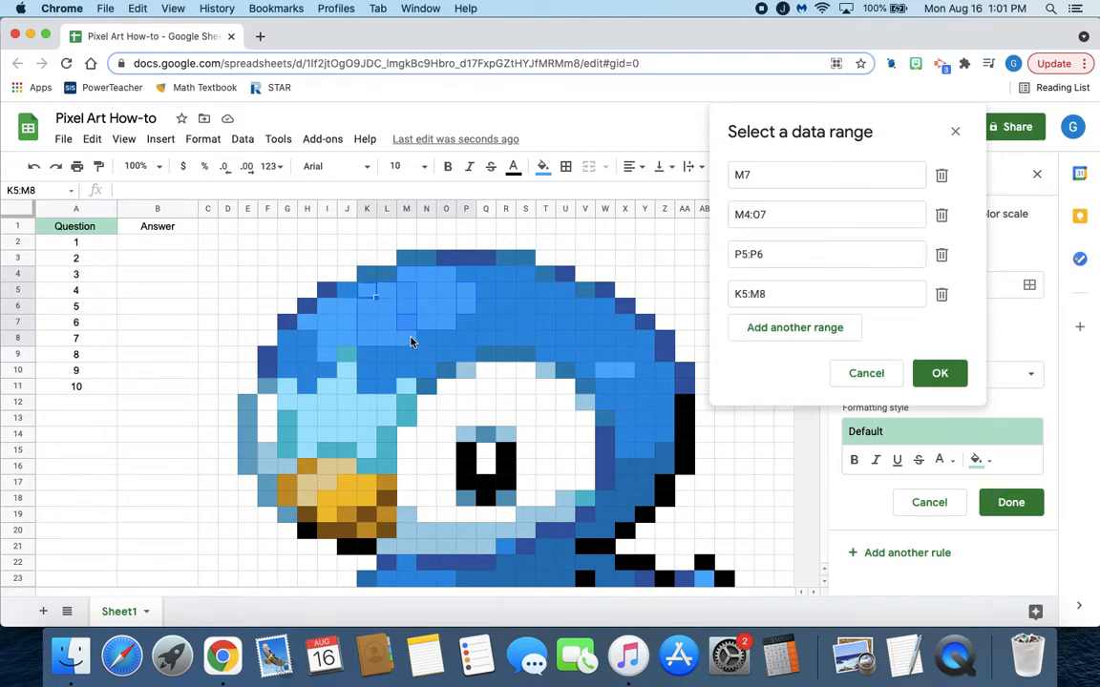
pyautogui.keyDown('super'); pyautogui.click(327, 309); pyautogui.keyUp('super')
pyautogui.moveTo(326, 310); pyautogui.dragTo(351, 342)
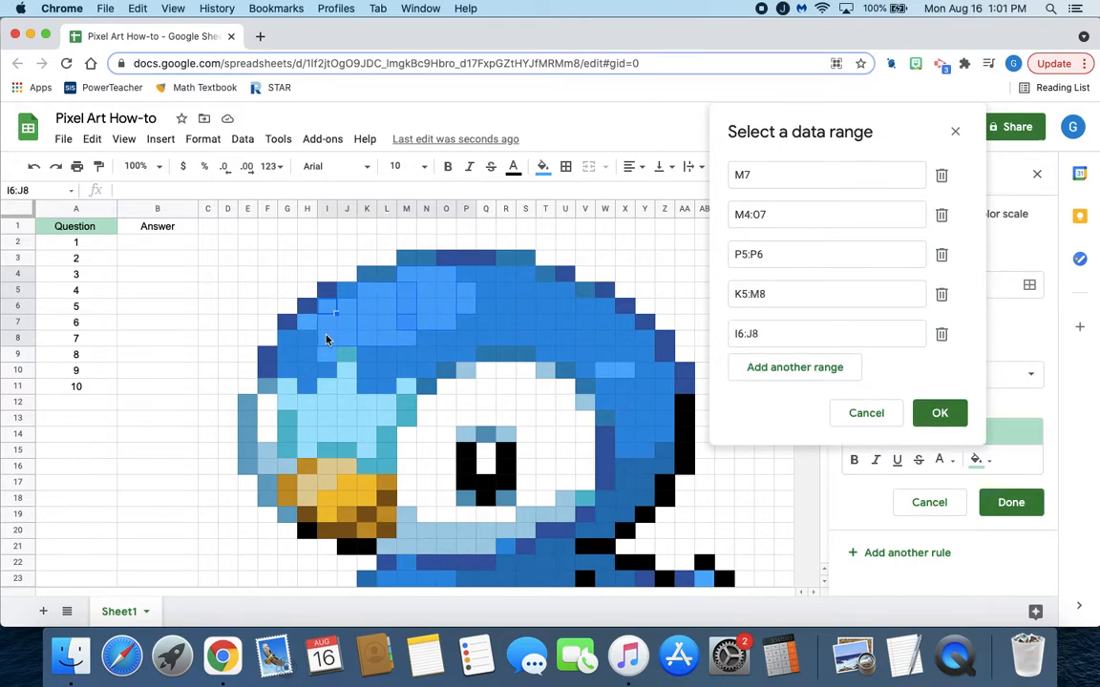
pyautogui.keyDown('super'); pyautogui.click(307, 328); pyautogui.keyUp('super')
pyautogui.keyDown('super'); pyautogui.click(326, 358); pyautogui.keyUp('super')
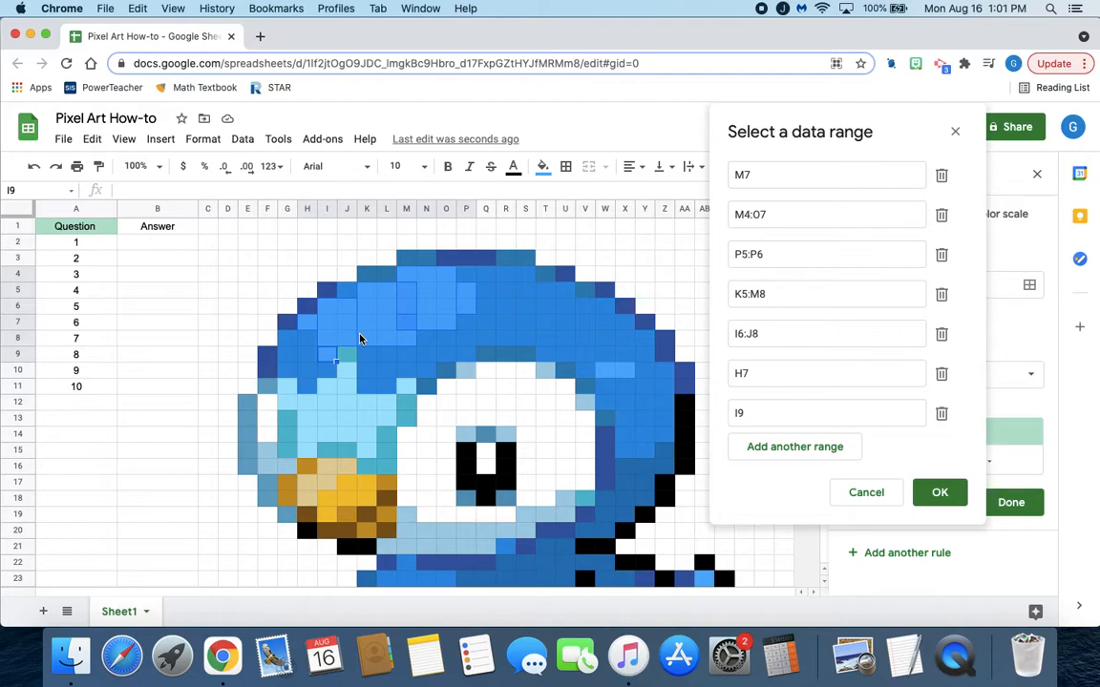
pyautogui.click(919, 495)
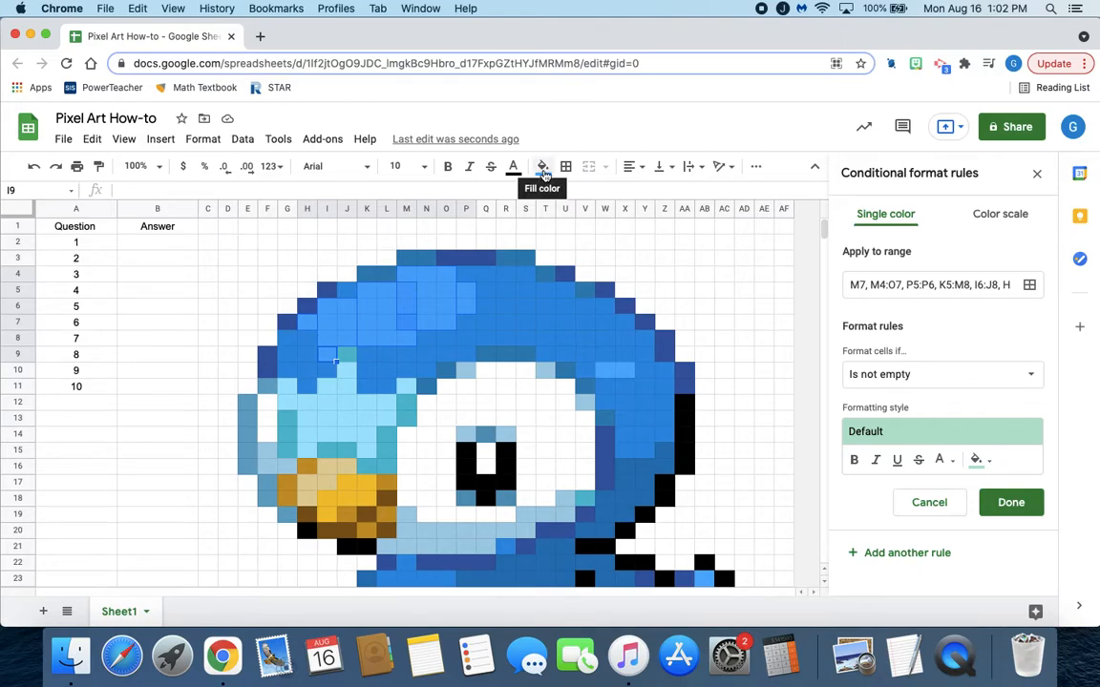
# Set both the text color and the fill color of the rule's formatting style to the highlight's custom light blue.
pyautogui.click(977, 460)
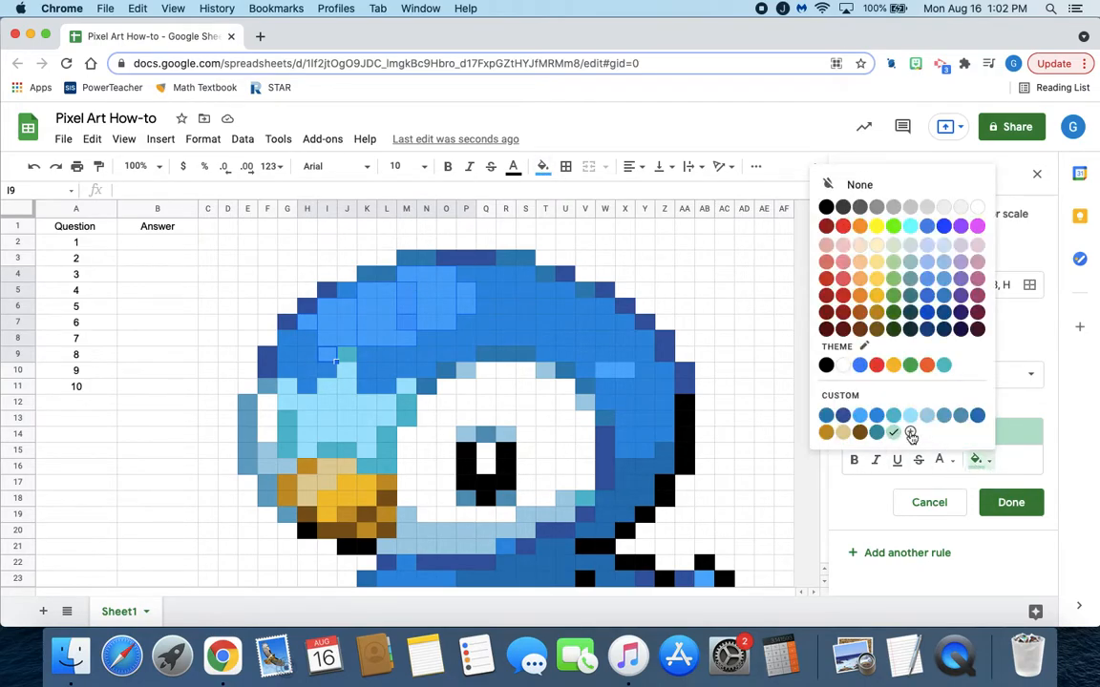
pyautogui.click(942, 460)
pyautogui.click(823, 417)
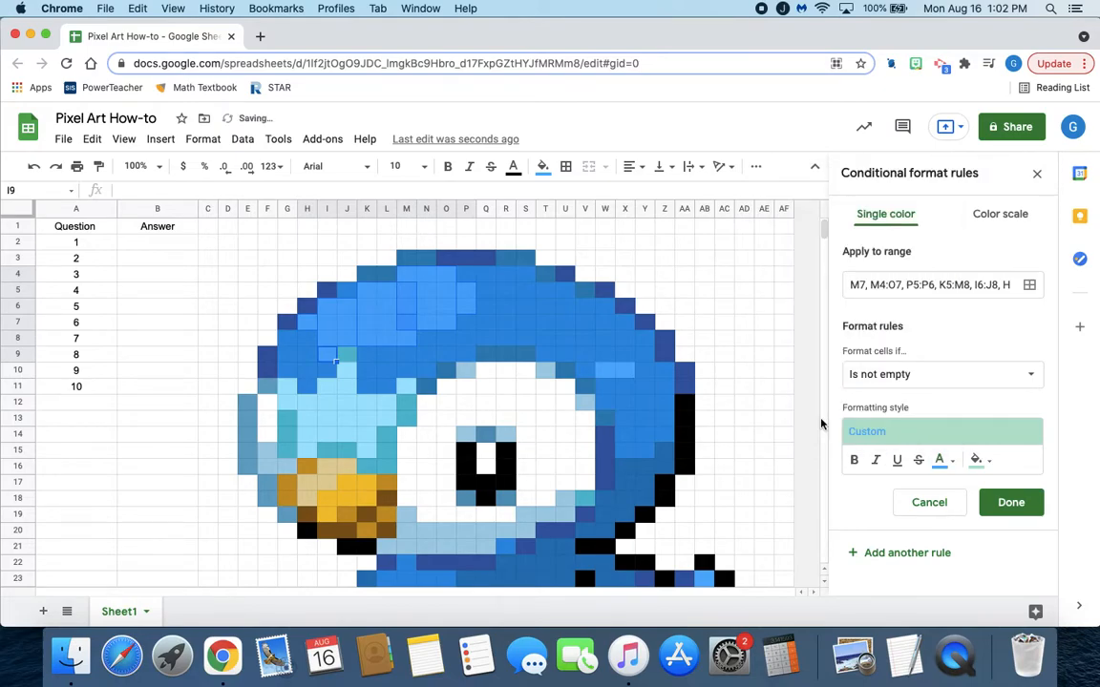
pyautogui.click(979, 461)
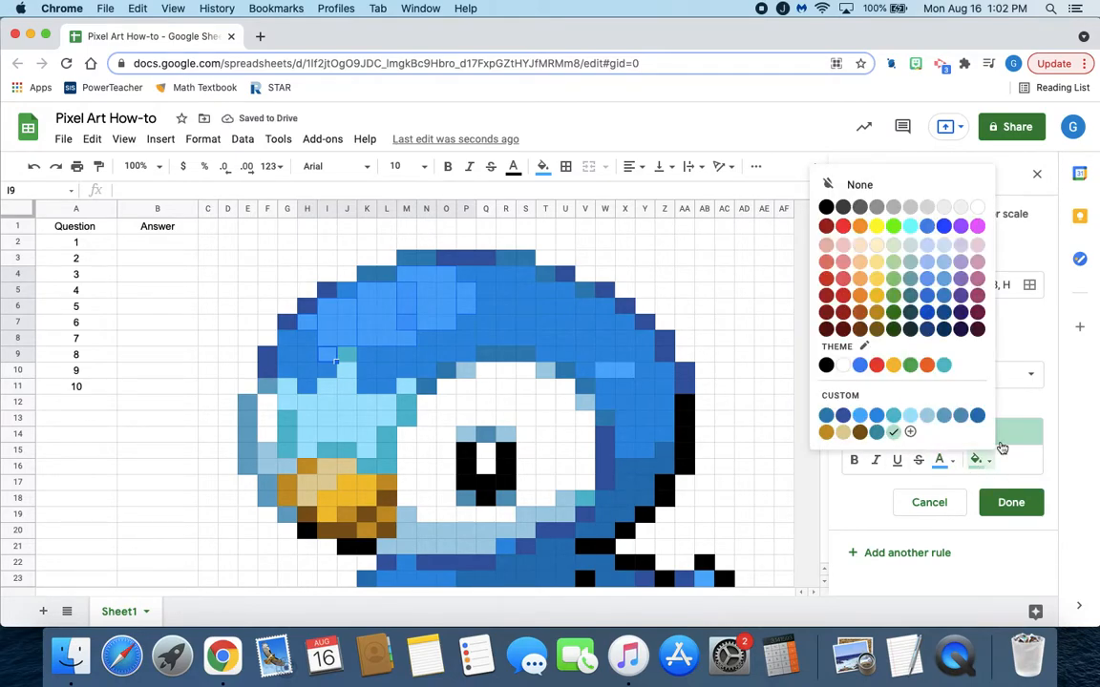
pyautogui.click(942, 461)
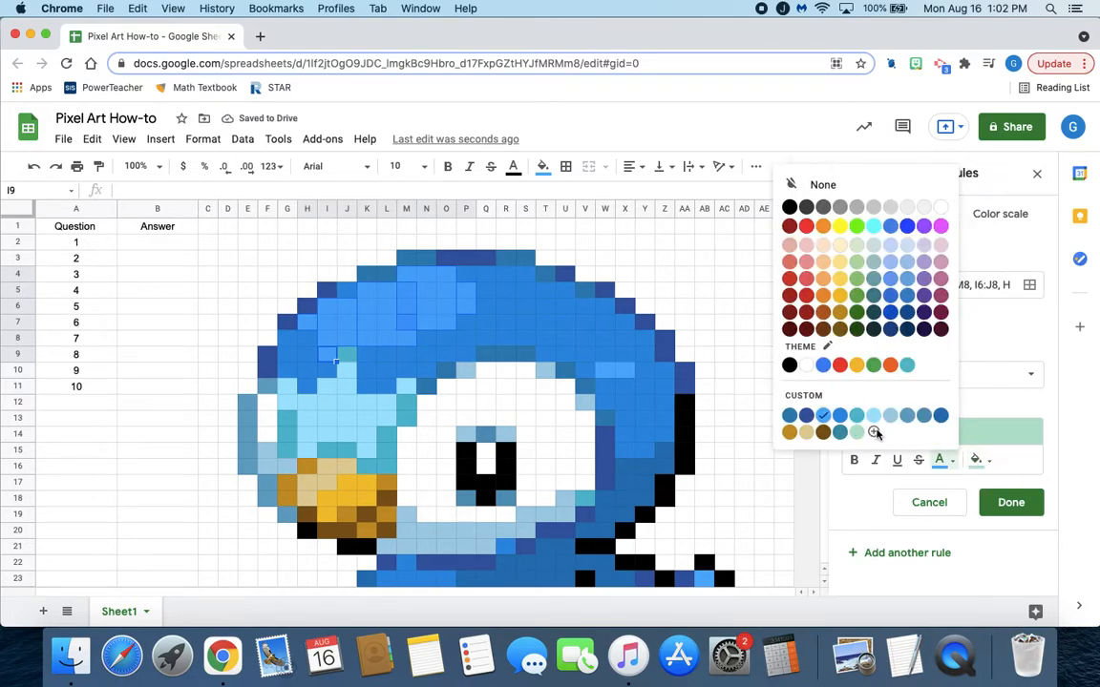
pyautogui.click(978, 459)
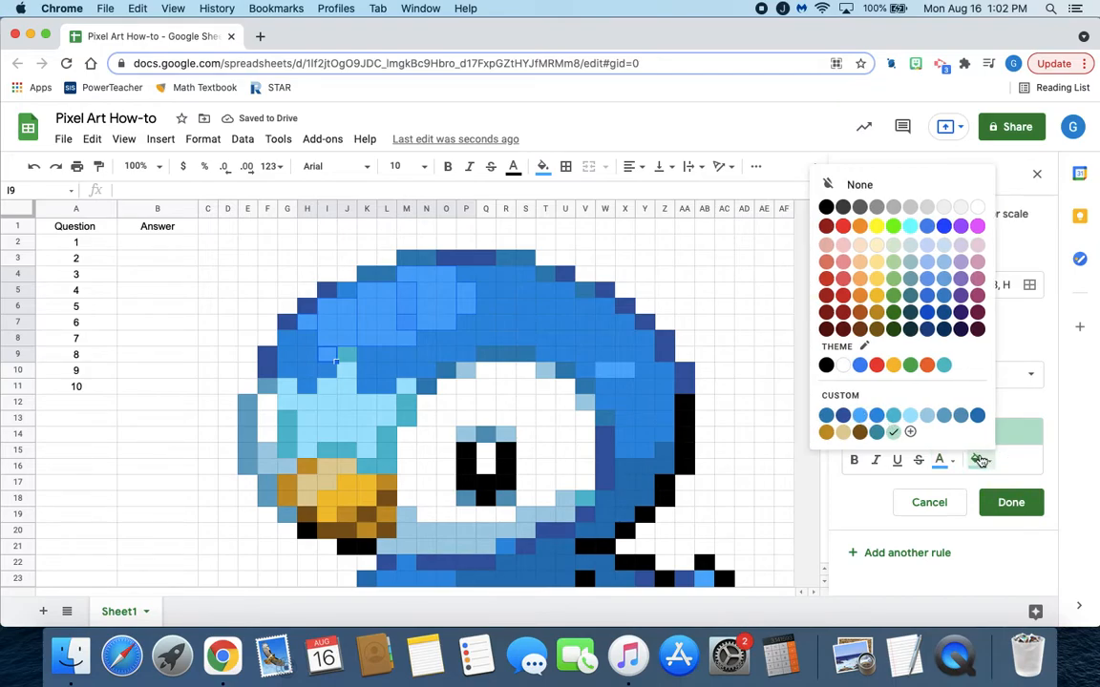
pyautogui.click(844, 412)
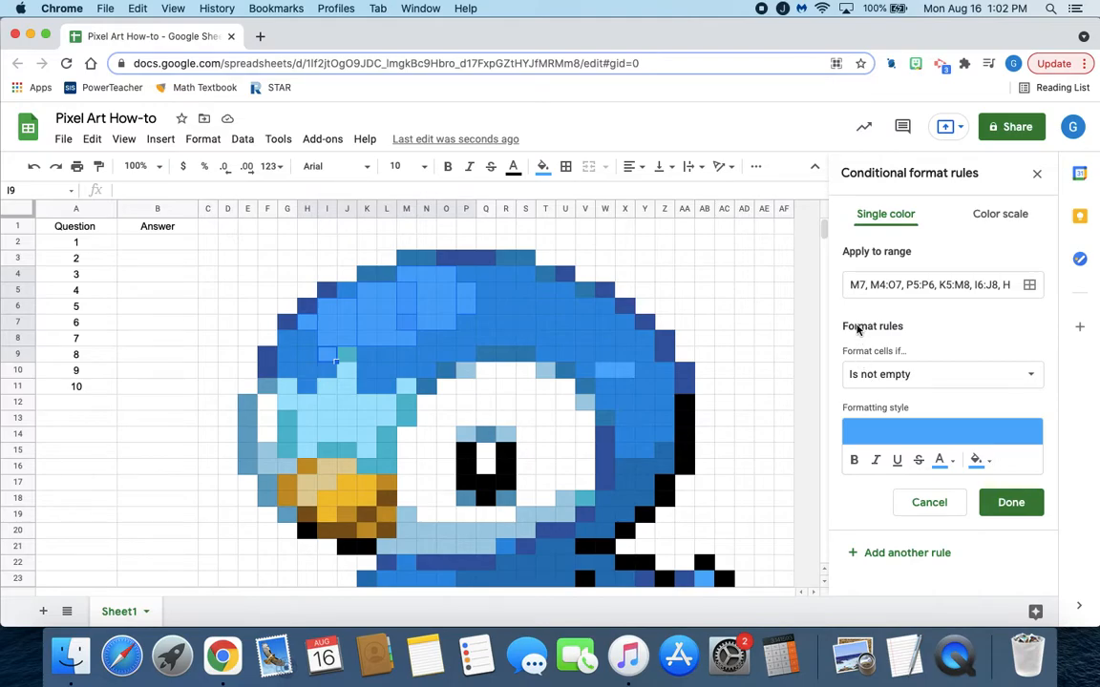
# Make the rule's condition the custom formula =$B$2=9 and save the rule.
pyautogui.click(890, 380)
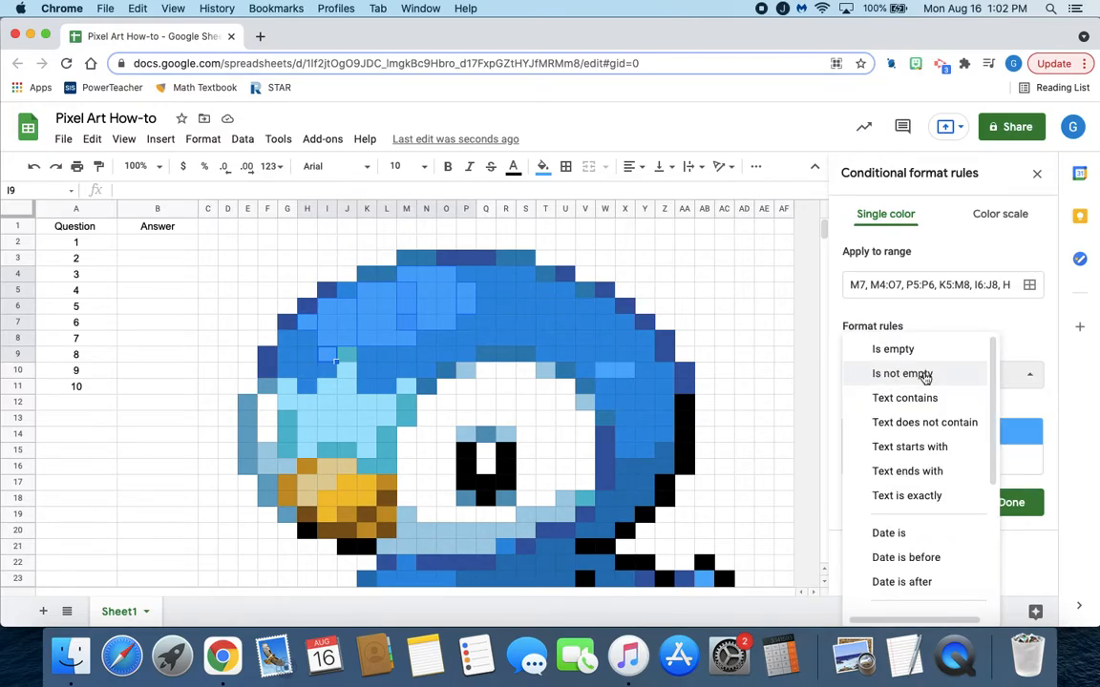
pyautogui.scroll(-5, 917, 377)
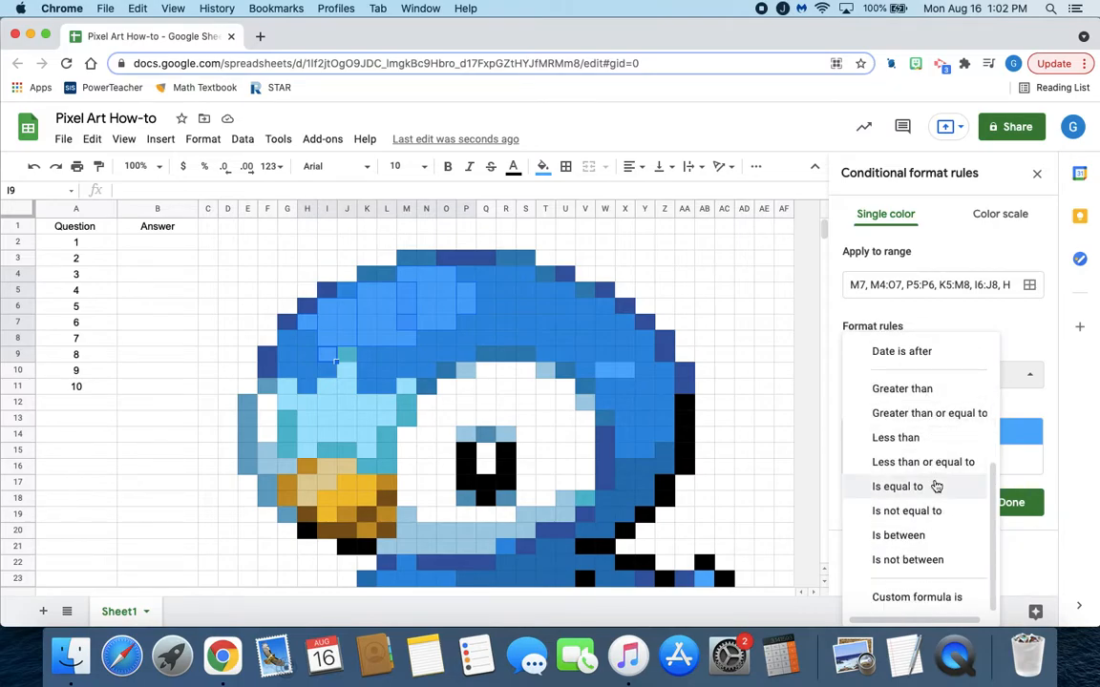
pyautogui.click(945, 601)
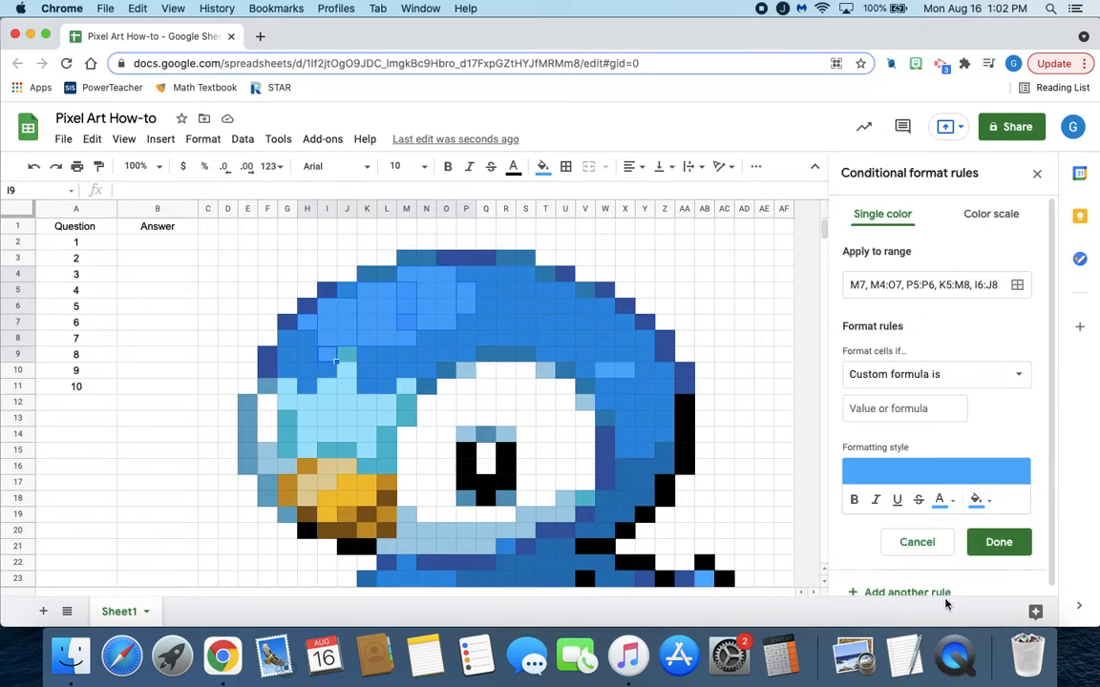
pyautogui.click(886, 409)
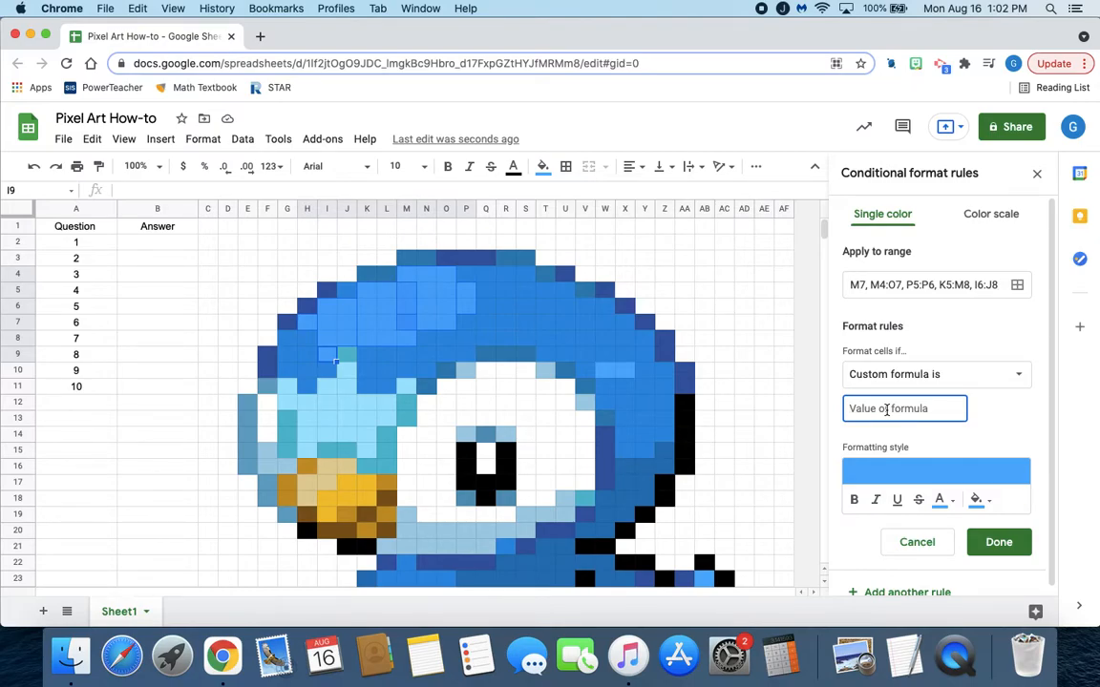
pyautogui.write('=$B$2')
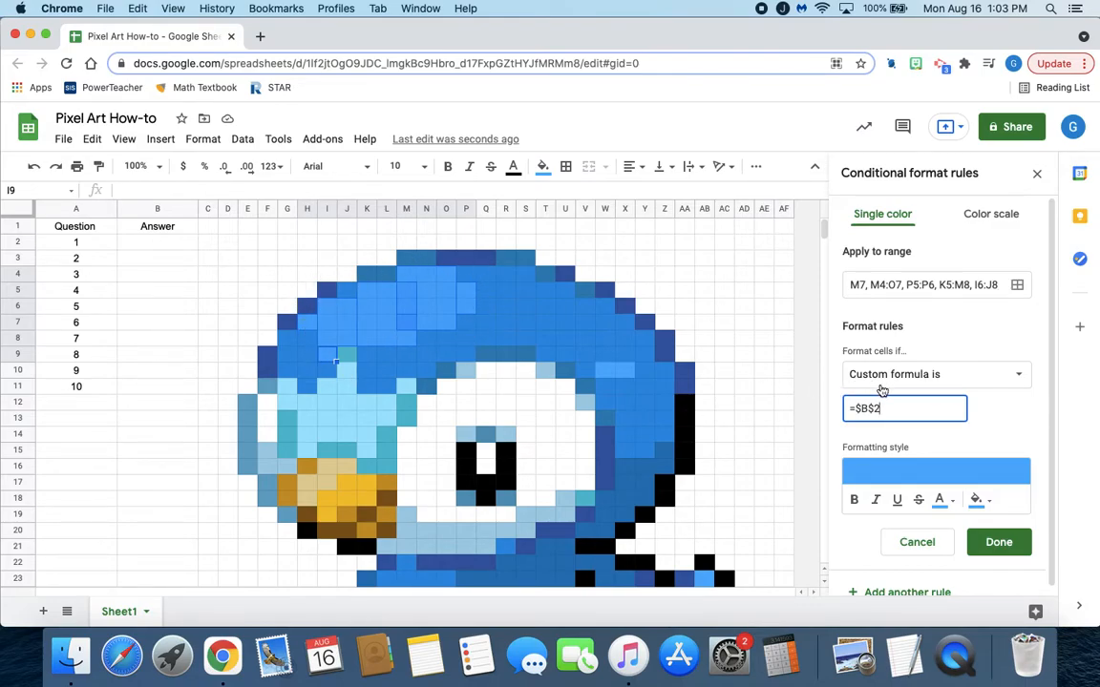
pyautogui.write('=')
pyautogui.write('9')
pyautogui.click(1005, 556)
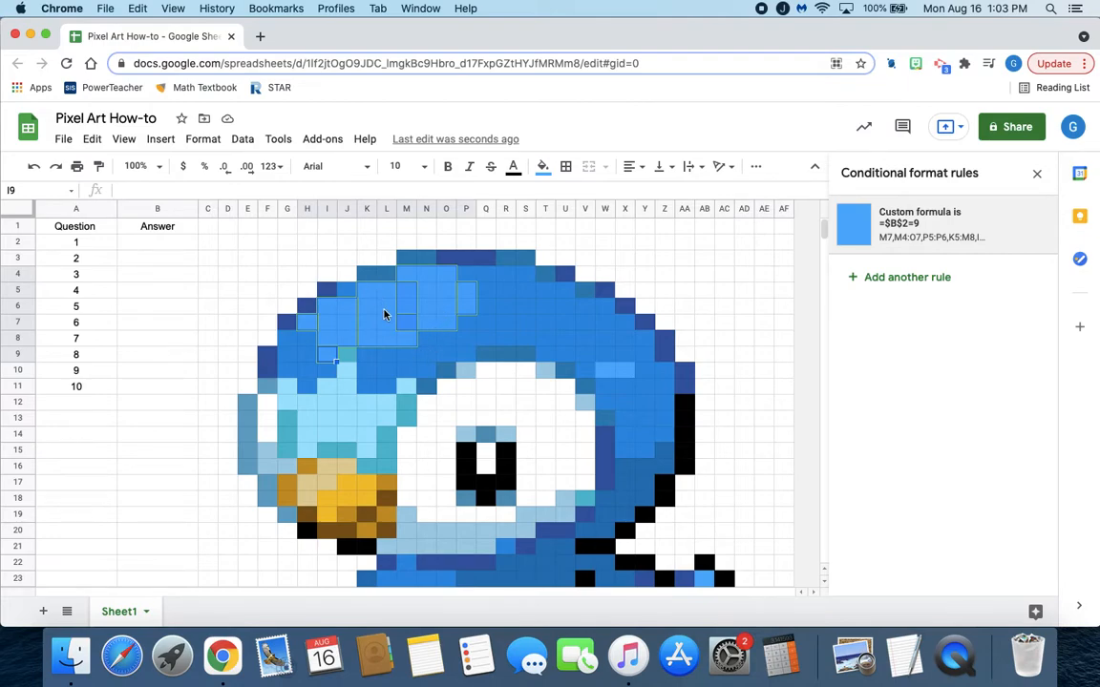
# Remove the regular fill color from the selected highlight cells on the head.
pyautogui.click(544, 170)
pyautogui.click(559, 191)
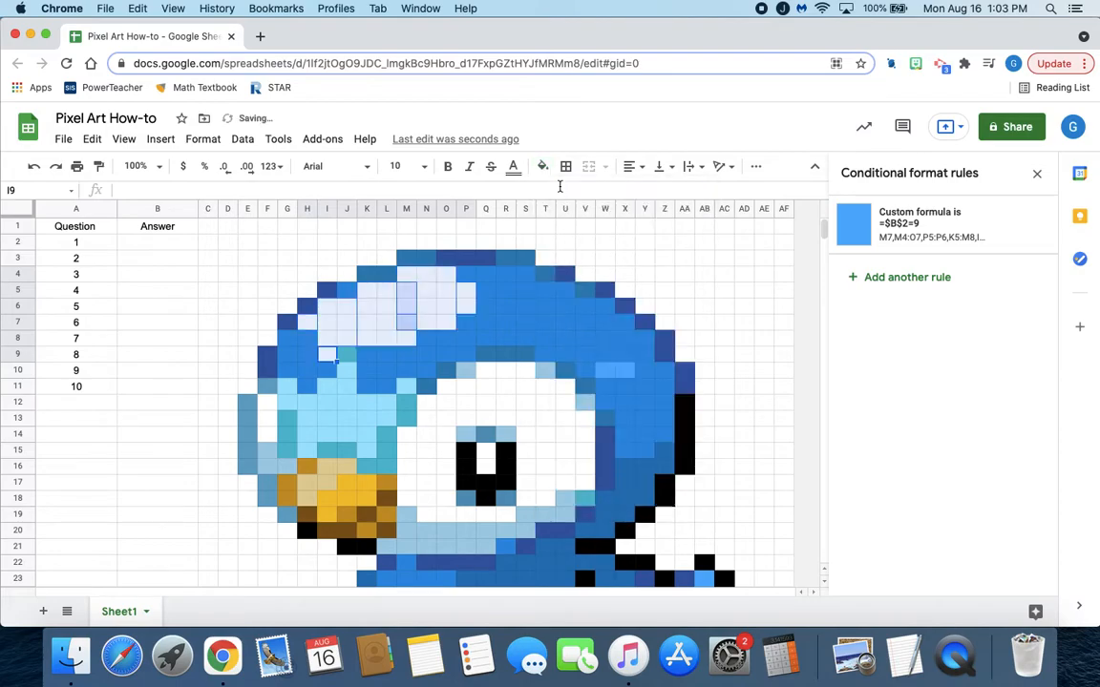
pyautogui.click(264, 247)
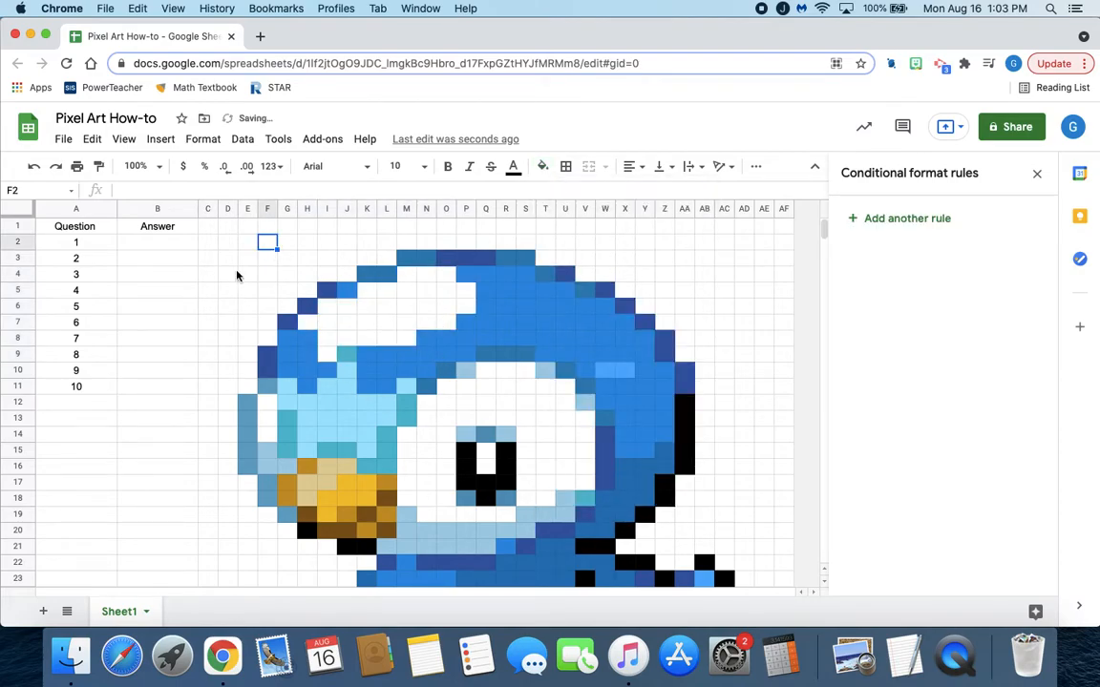
# Enter 9 as the answer to question 1 in cell B2 to test the rule.
pyautogui.click(143, 246)
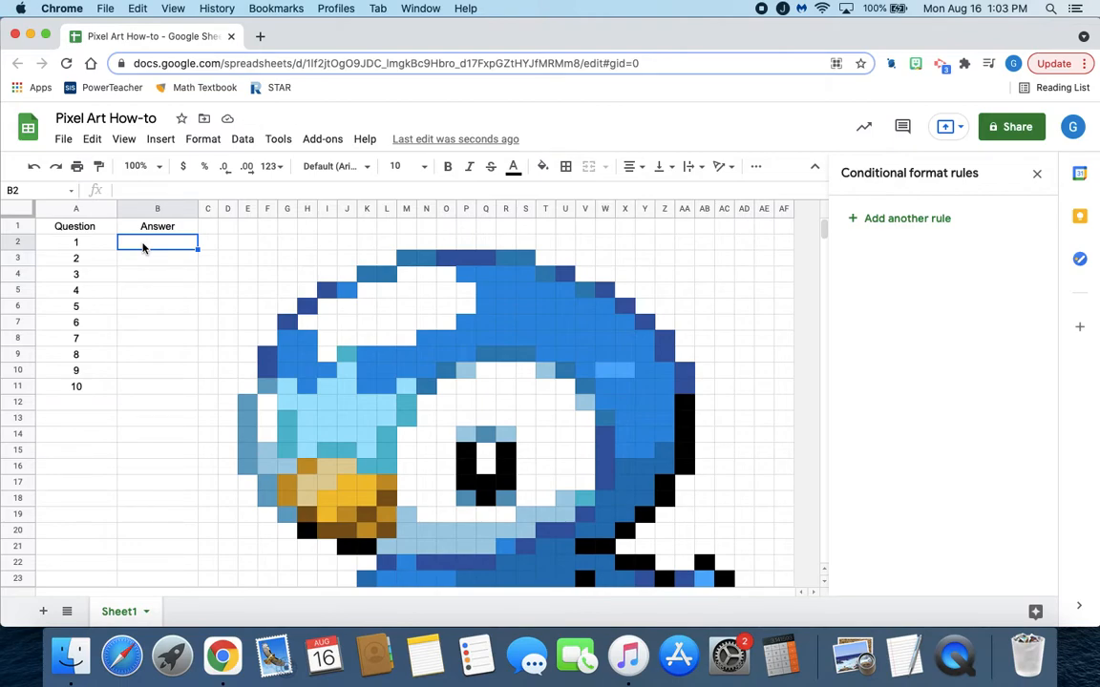
pyautogui.write('9')
pyautogui.press('Return')
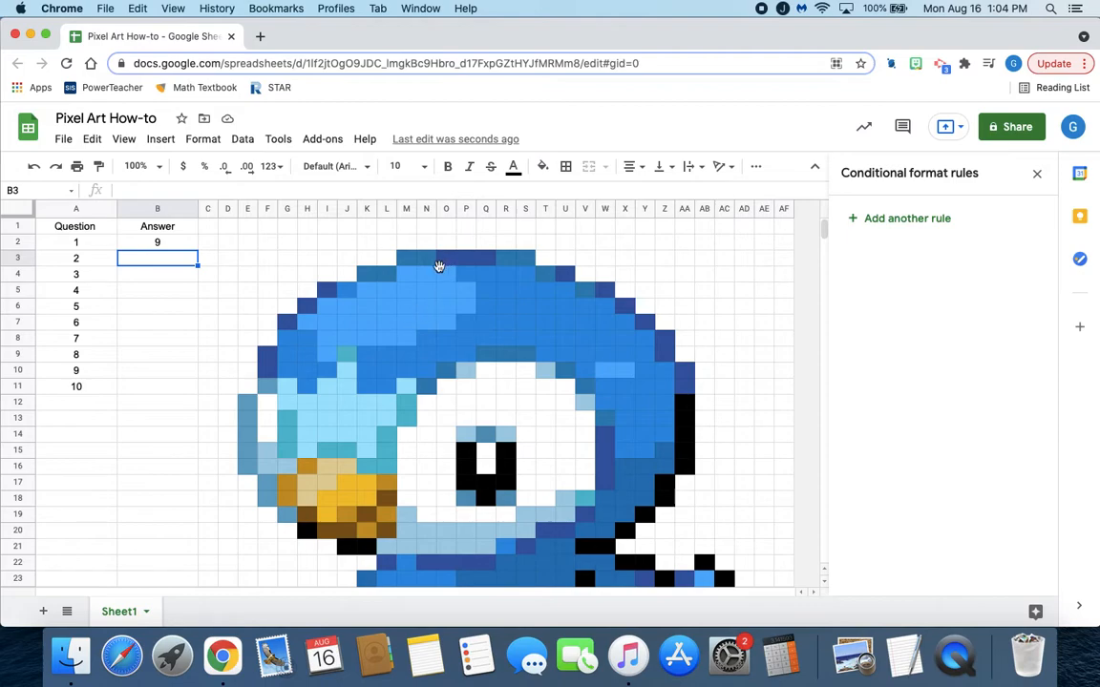
pyautogui.scroll(-4, 377, 421)
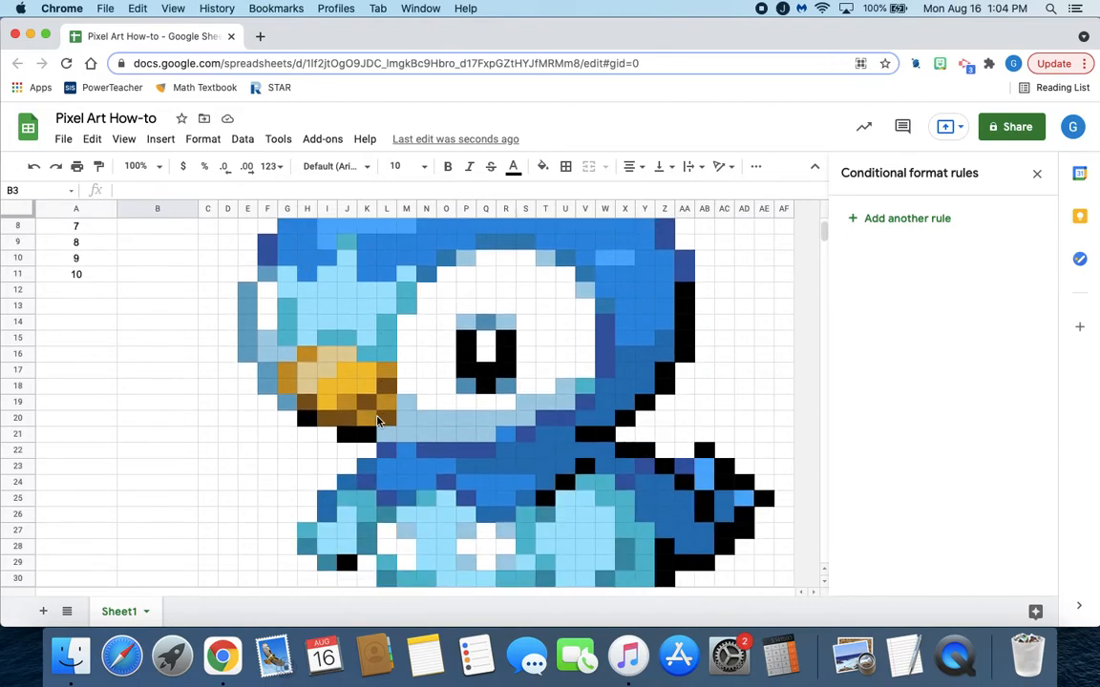
pyautogui.scroll(4, 379, 419)
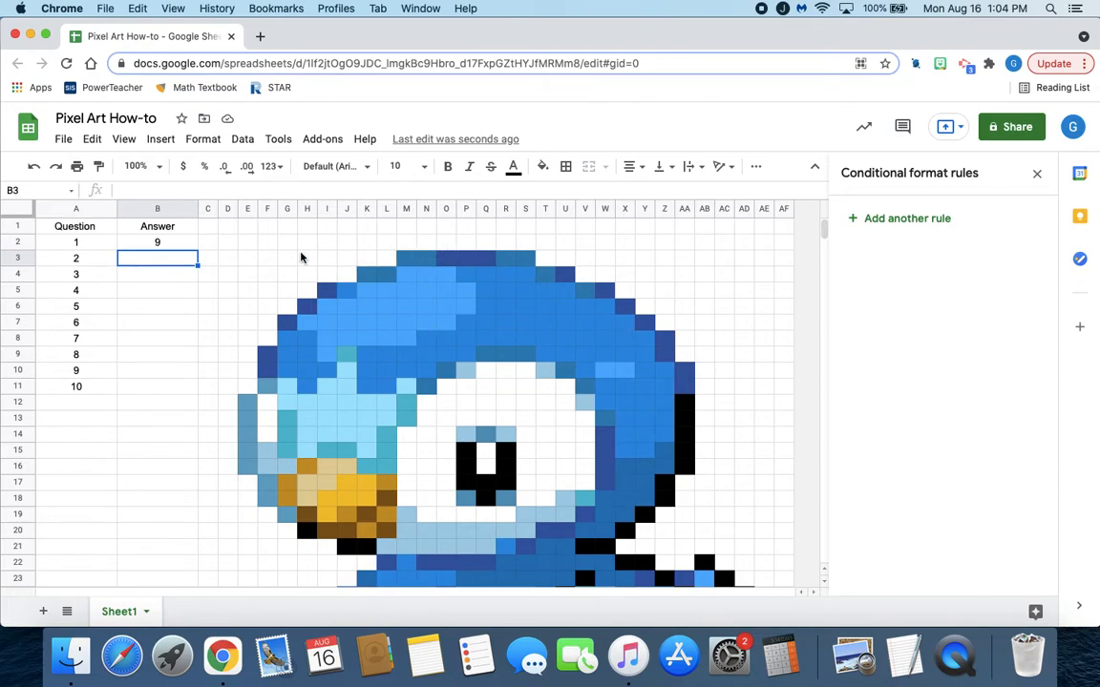
pyautogui.scroll(-5, 401, 395)
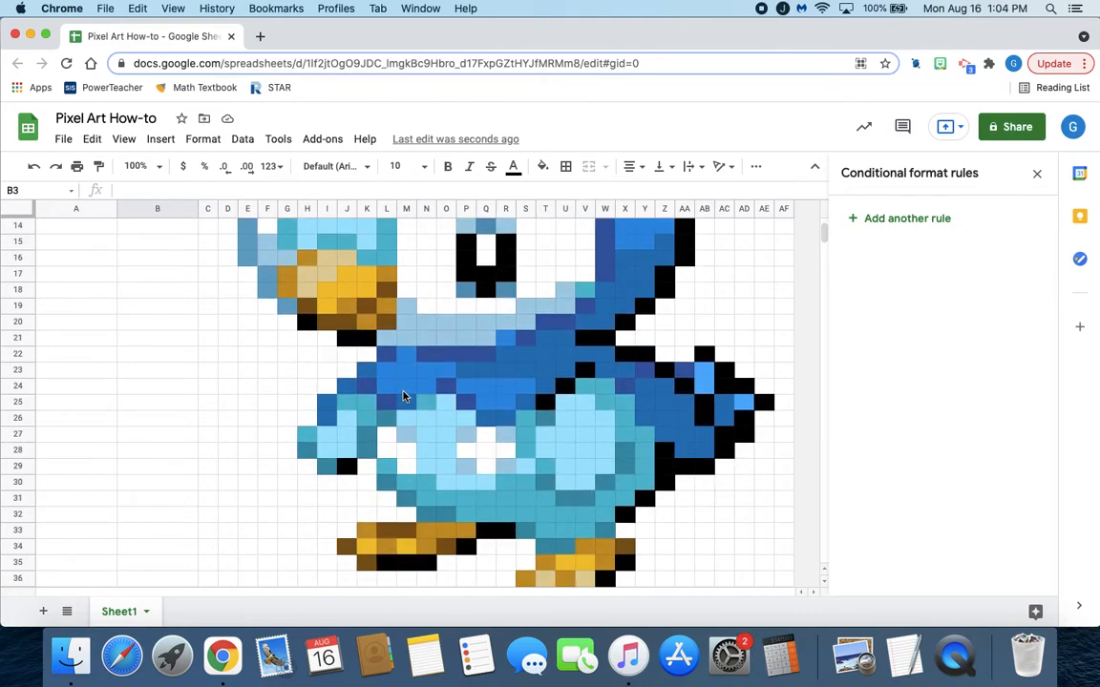
# Start another conditional formatting rule for the picture's dark blue outline.
pyautogui.scroll(5, 403, 395)
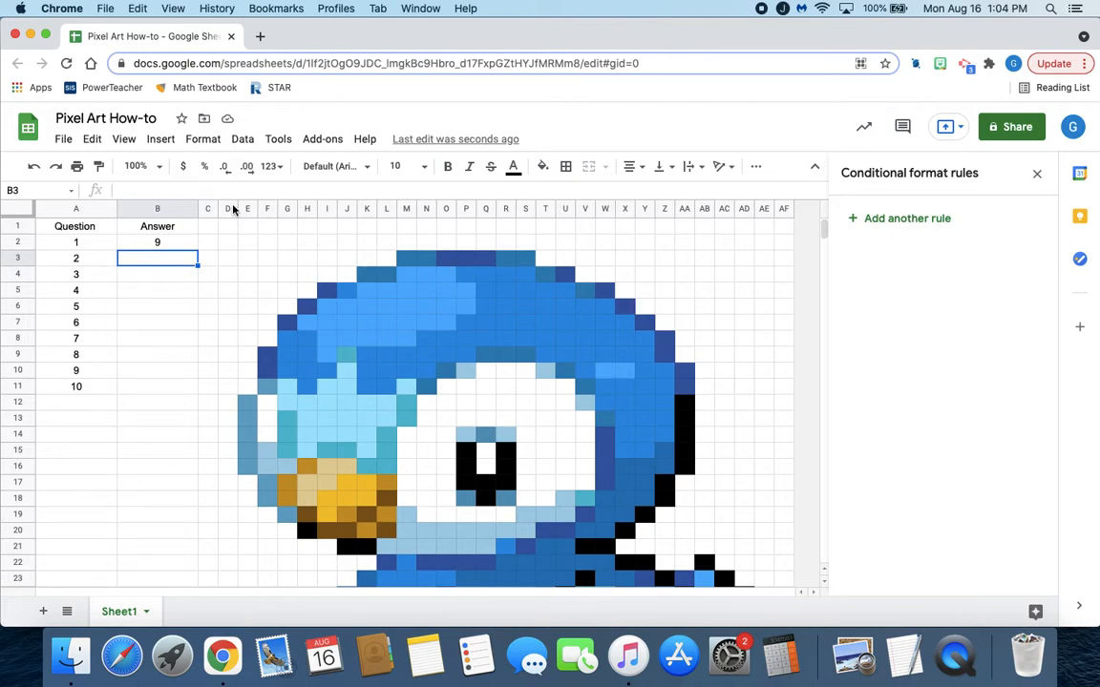
pyautogui.click(202, 139)
pyautogui.moveTo(265, 462)
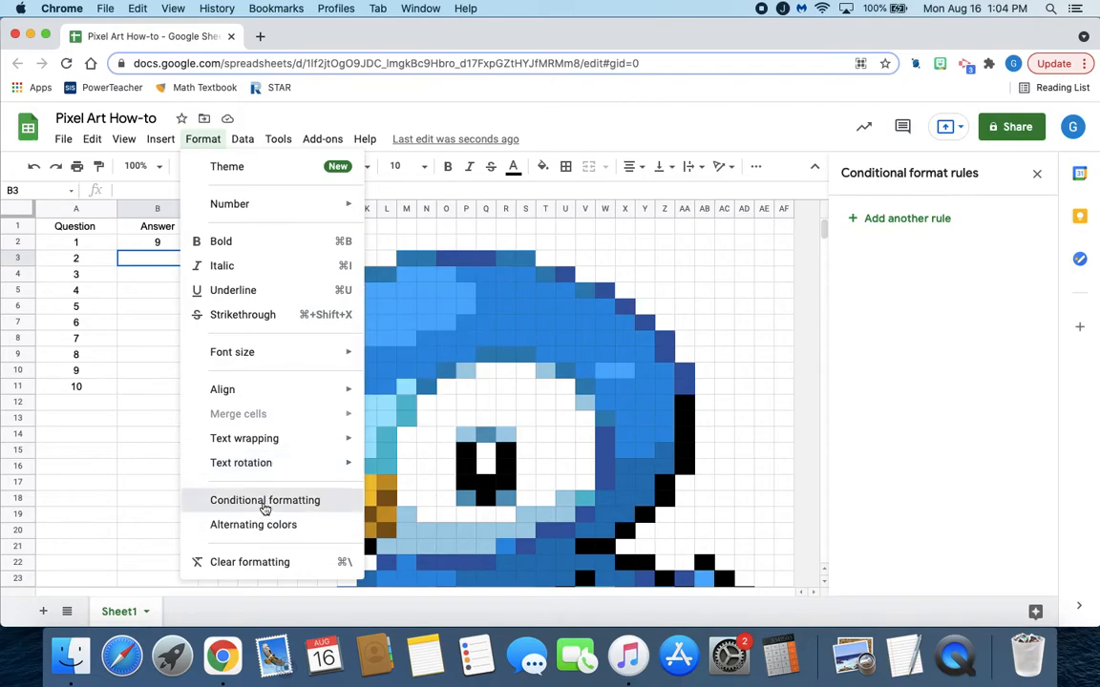
pyautogui.click(265, 504)
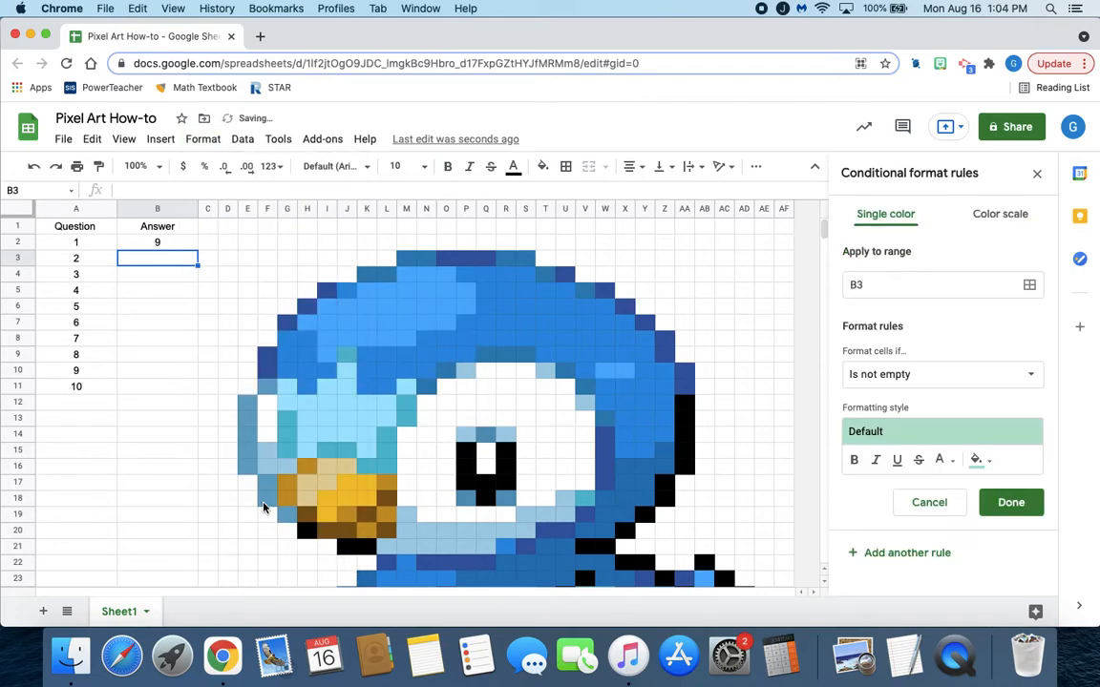
# Apply the new rule to the dark blue outline cells O3:Q3, U4, W5, X6, Y7, Z8:Z9 and AA10:AA11.
pyautogui.click(448, 261)
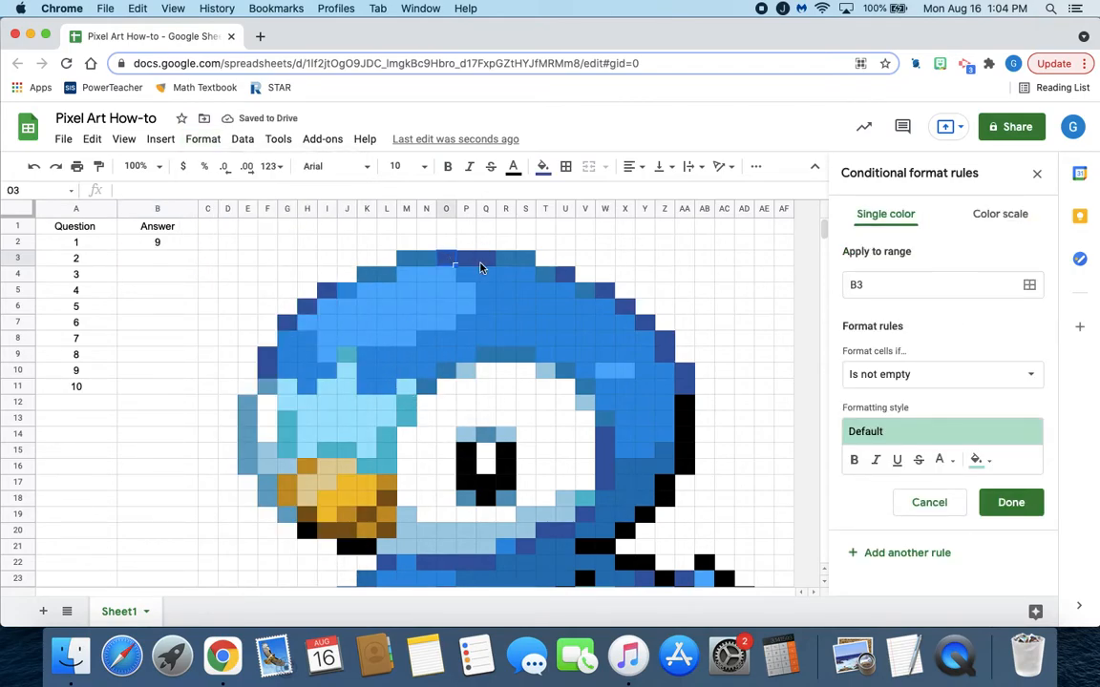
pyautogui.click(916, 283)
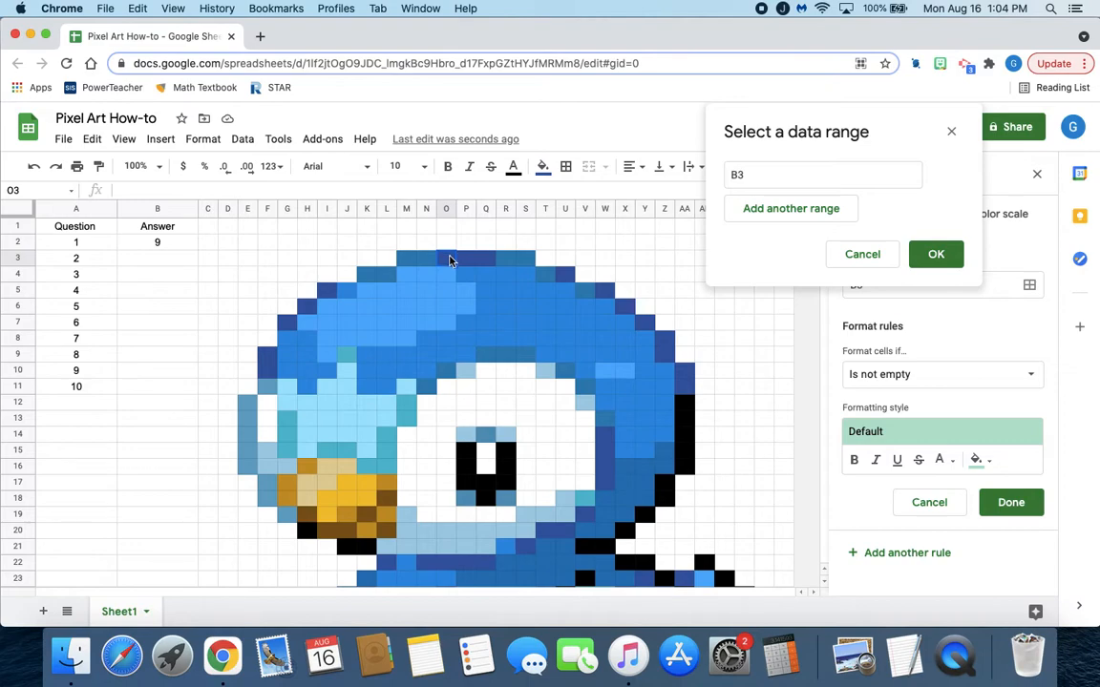
pyautogui.moveTo(451, 260); pyautogui.dragTo(485, 264)
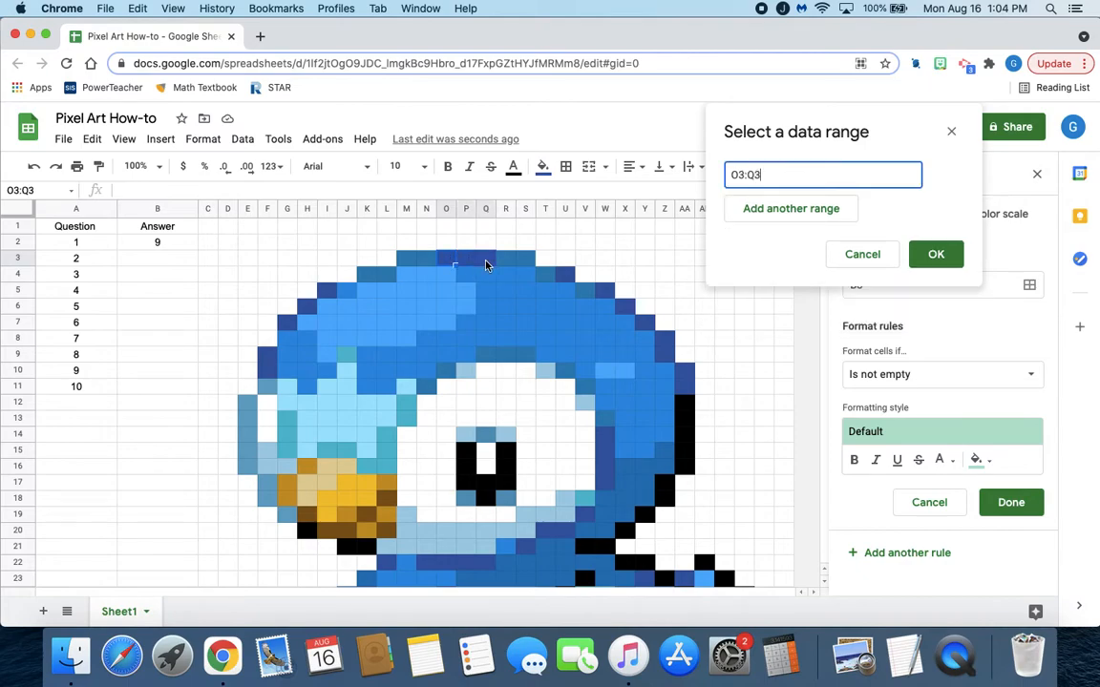
pyautogui.keyDown('super'); pyautogui.click(573, 288); pyautogui.keyUp('super')
pyautogui.keyDown('super'); pyautogui.click(611, 304); pyautogui.keyUp('super')
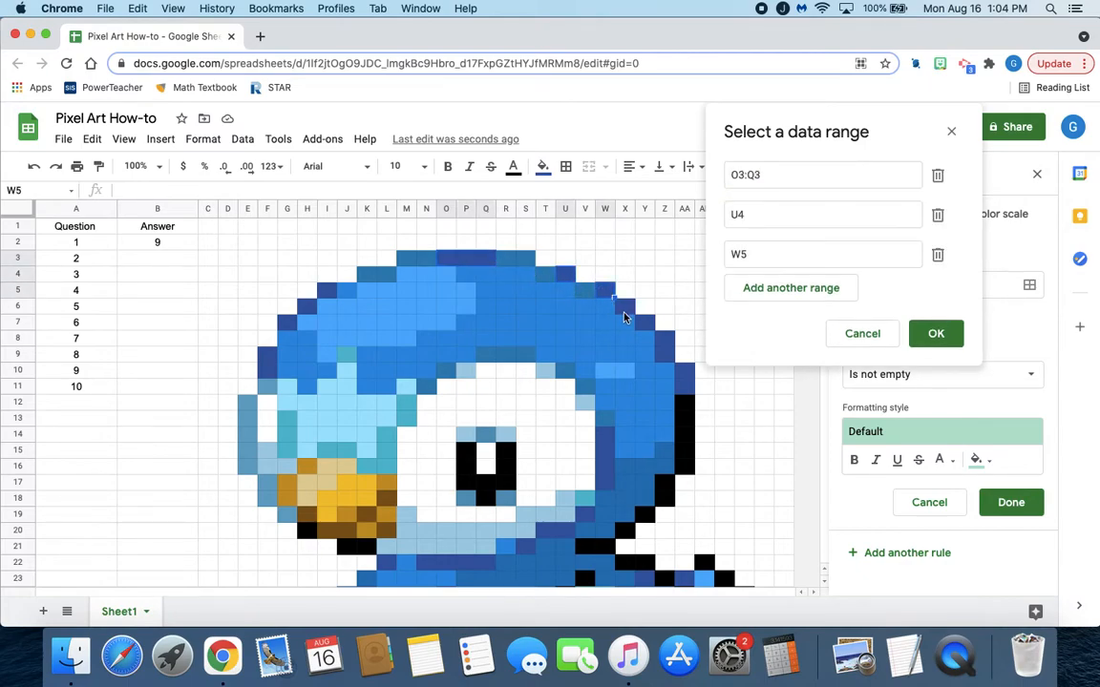
pyautogui.keyDown('super'); pyautogui.click(623, 312); pyautogui.keyUp('super')
pyautogui.keyDown('super'); pyautogui.click(644, 325); pyautogui.keyUp('super')
pyautogui.moveTo(665, 344); pyautogui.dragTo(684, 387)
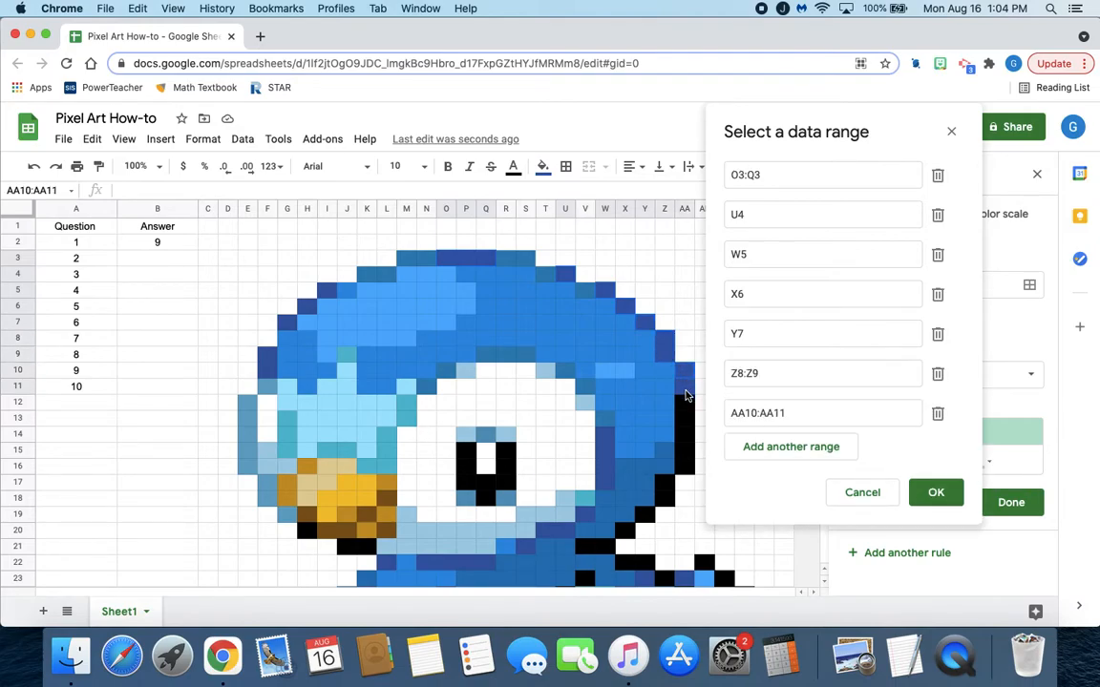
pyautogui.click(936, 492)
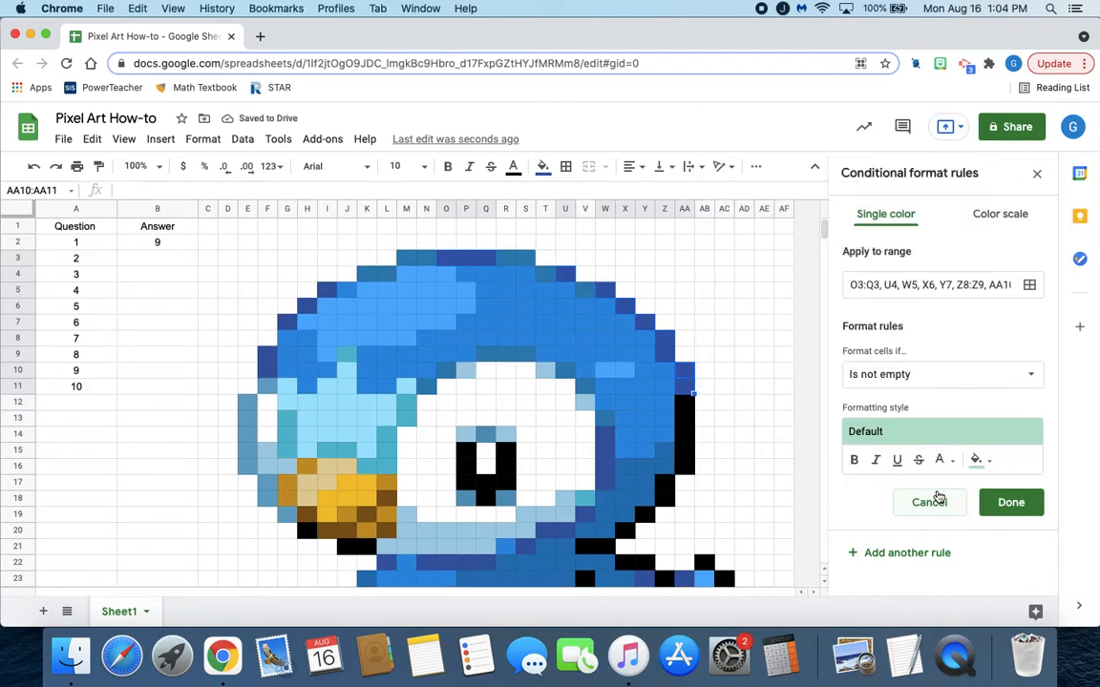
# Set the rule's fill color to the outline's custom dark blue and its text color to none.
pyautogui.click(543, 167)
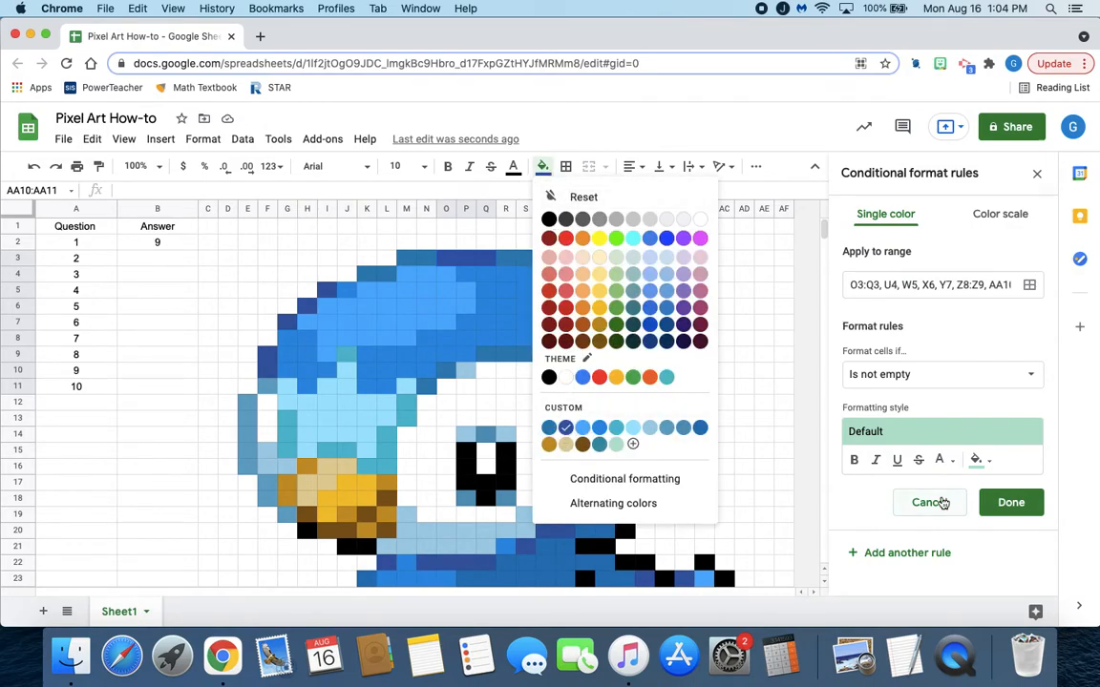
pyautogui.click(976, 461)
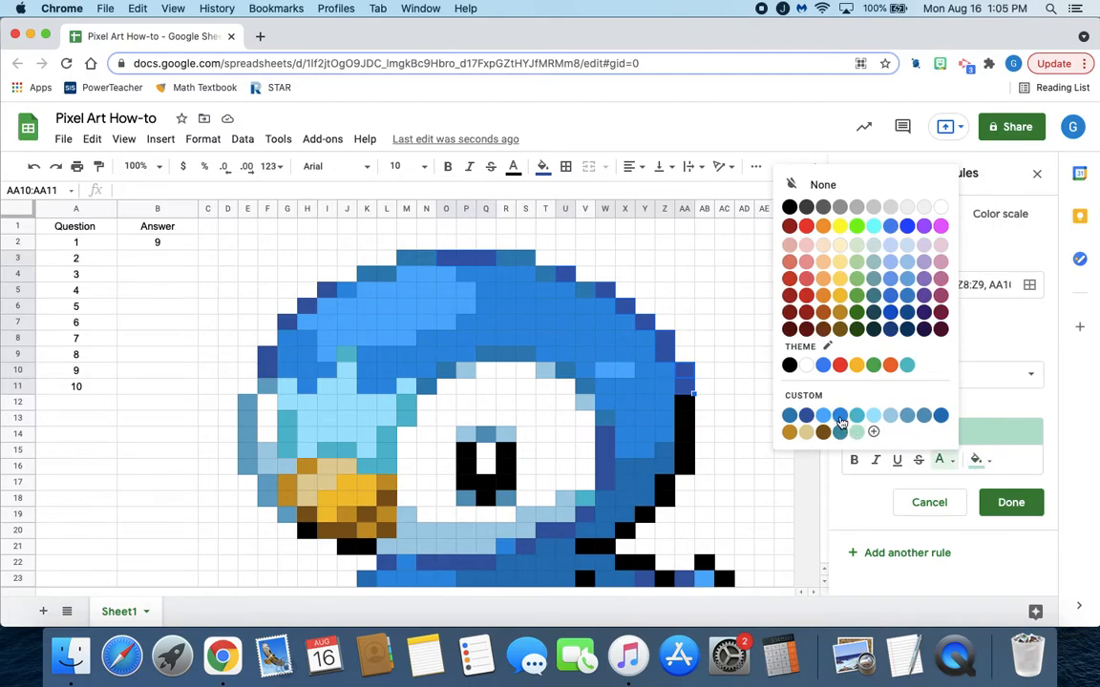
pyautogui.click(841, 431)
pyautogui.click(988, 465)
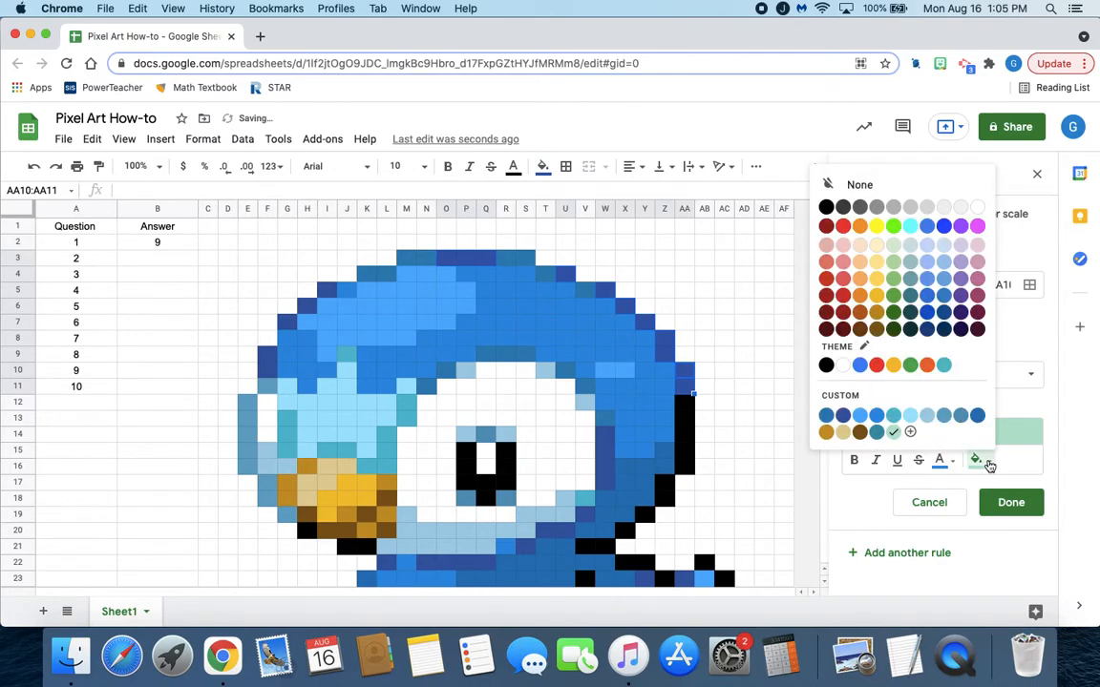
pyautogui.click(844, 418)
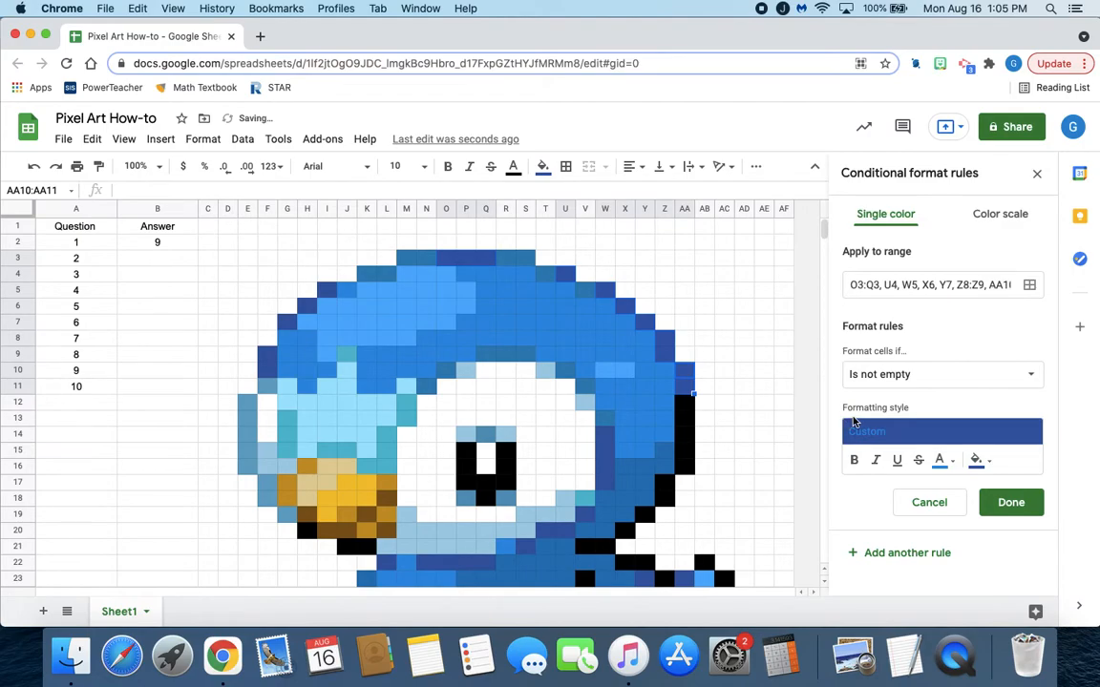
pyautogui.click(942, 462)
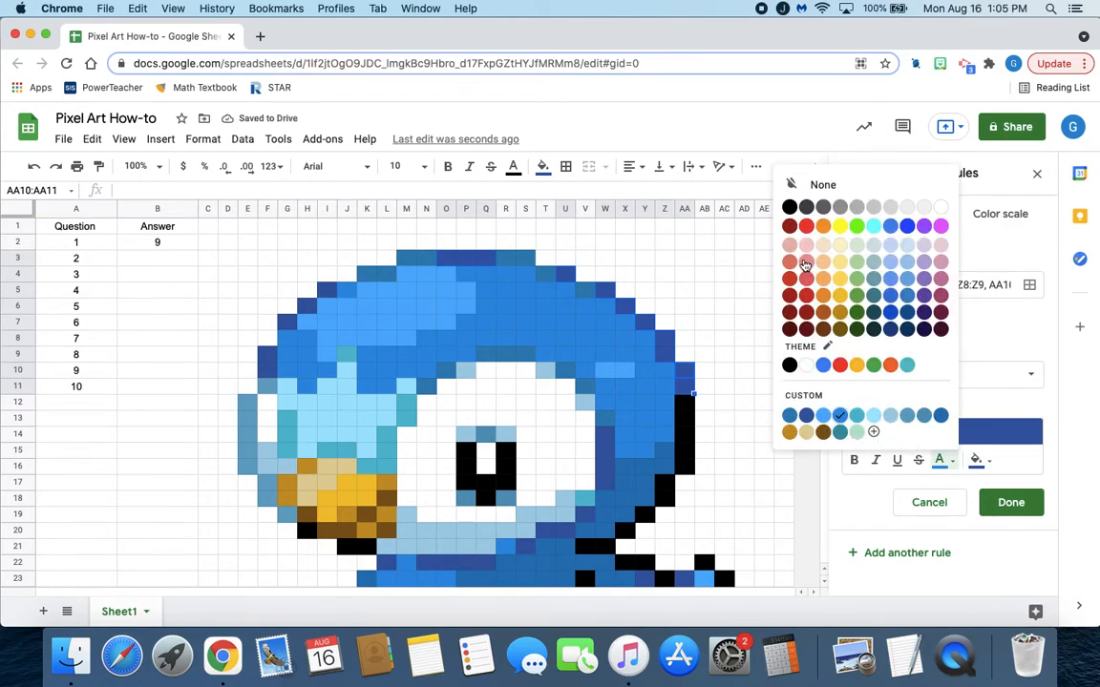
pyautogui.click(811, 190)
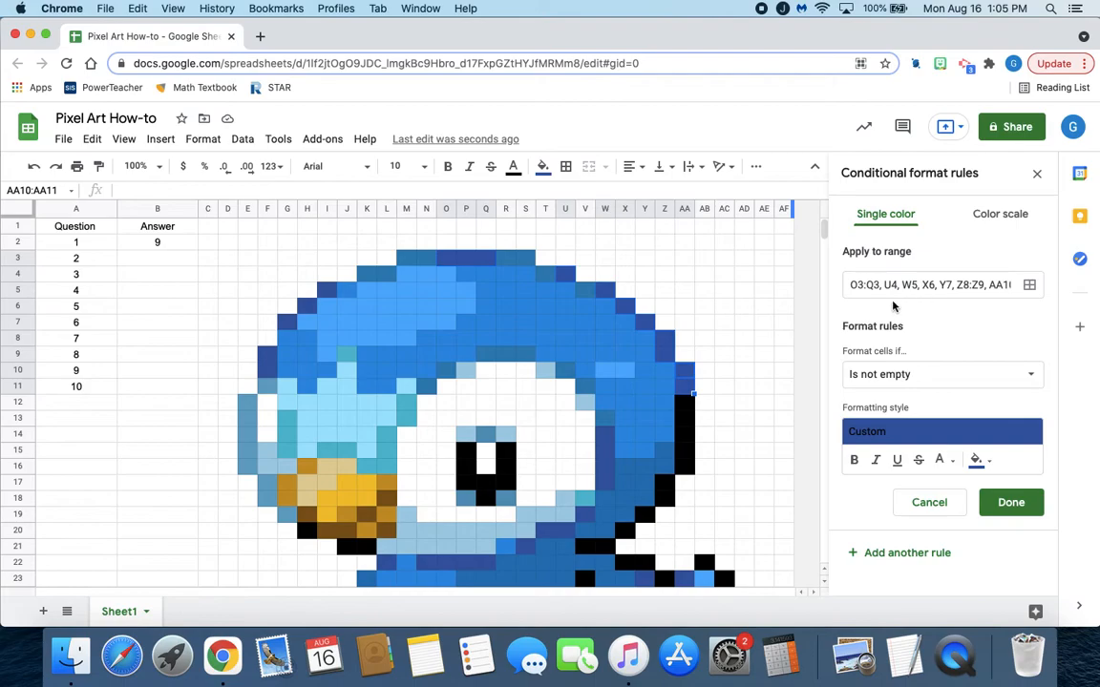
# Make the rule's condition the custom formula =$B$3="cheese" and save the rule.
pyautogui.click(983, 381)
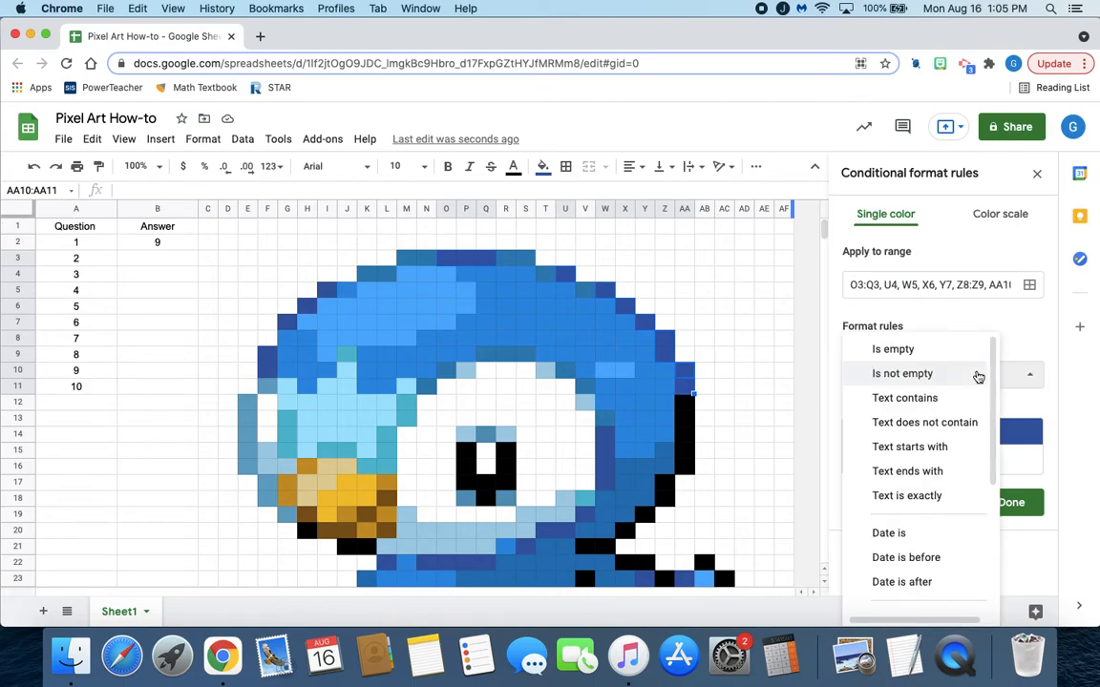
pyautogui.scroll(-5, 954, 458)
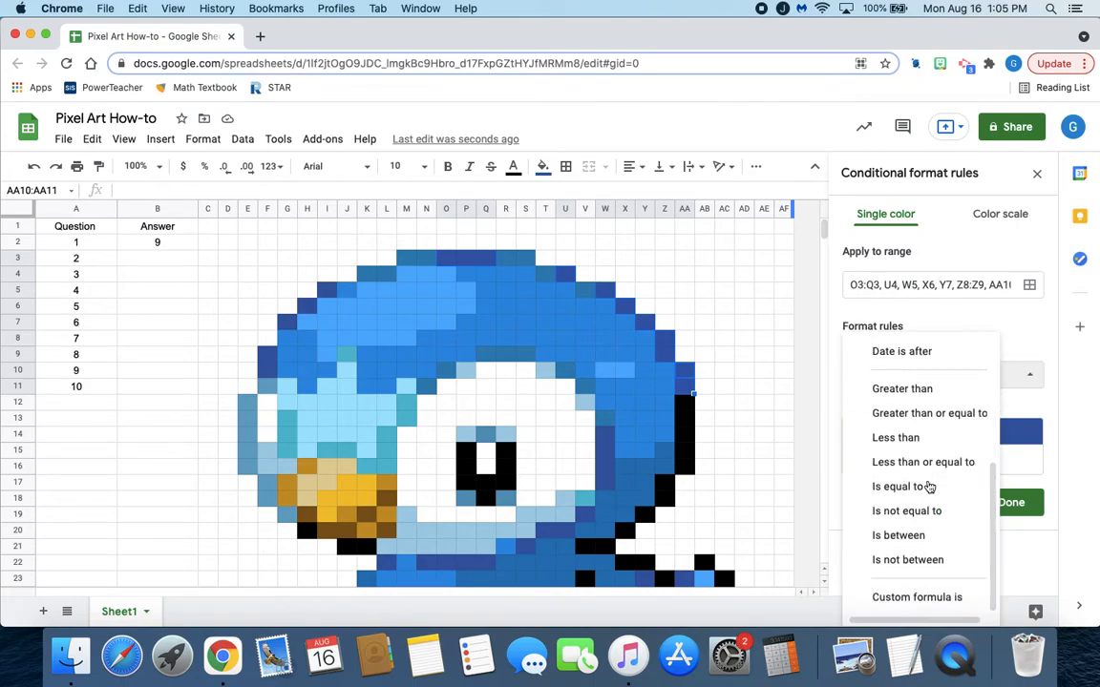
pyautogui.click(941, 601)
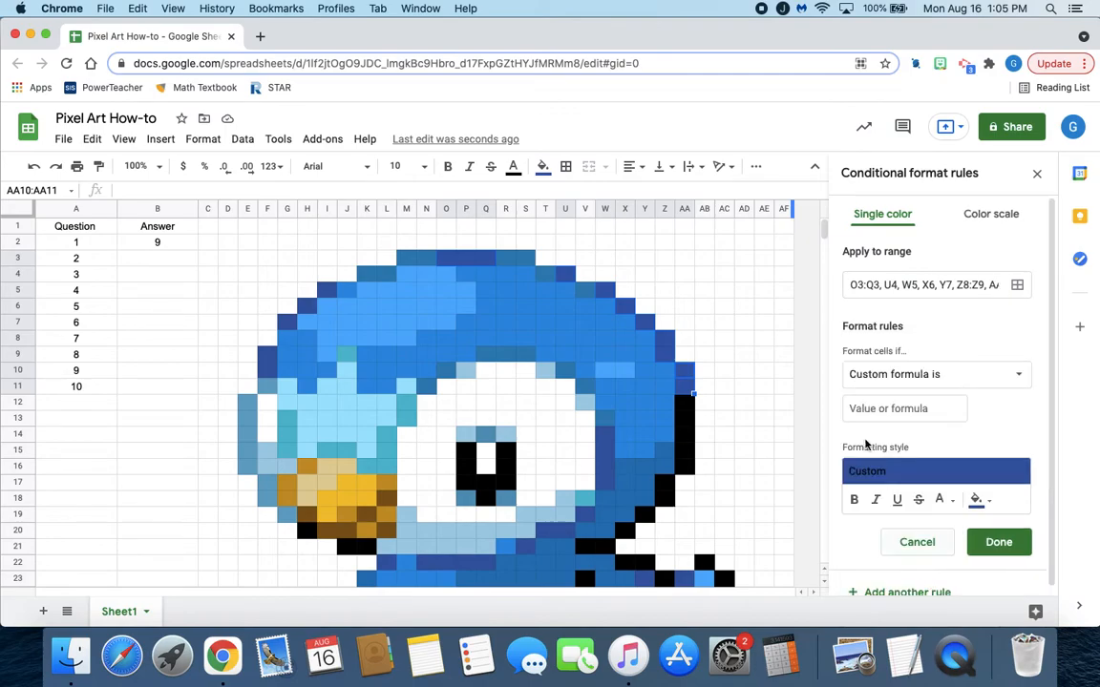
pyautogui.click(874, 412)
pyautogui.write('=$')
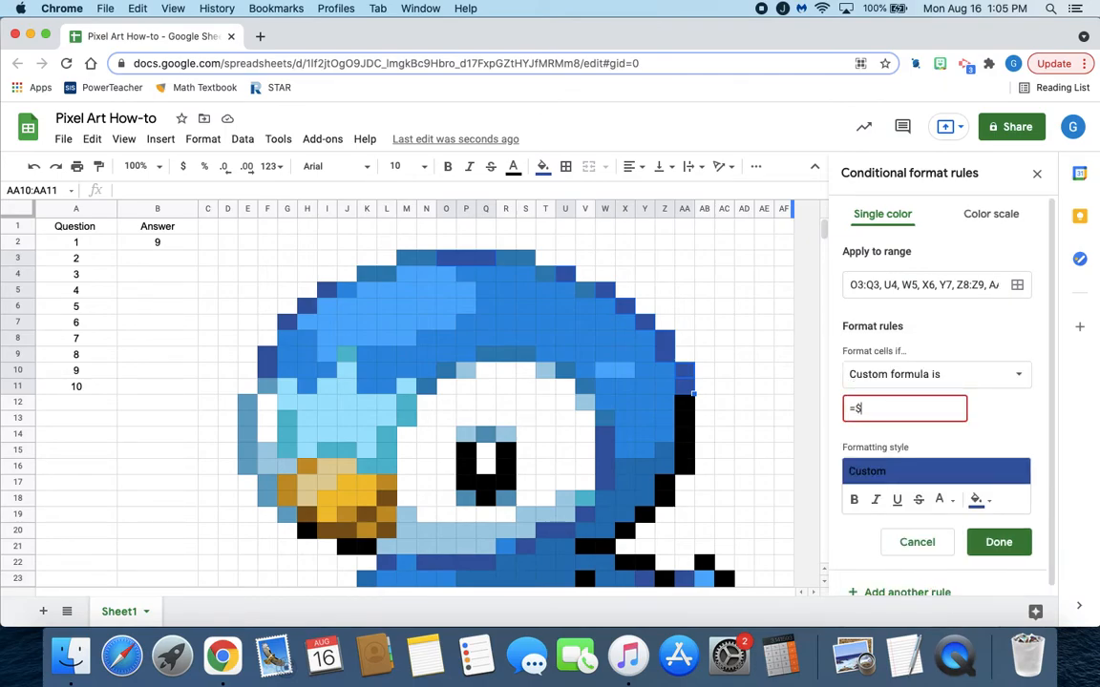
pyautogui.write('B$3=')
pyautogui.write('"cheese"')
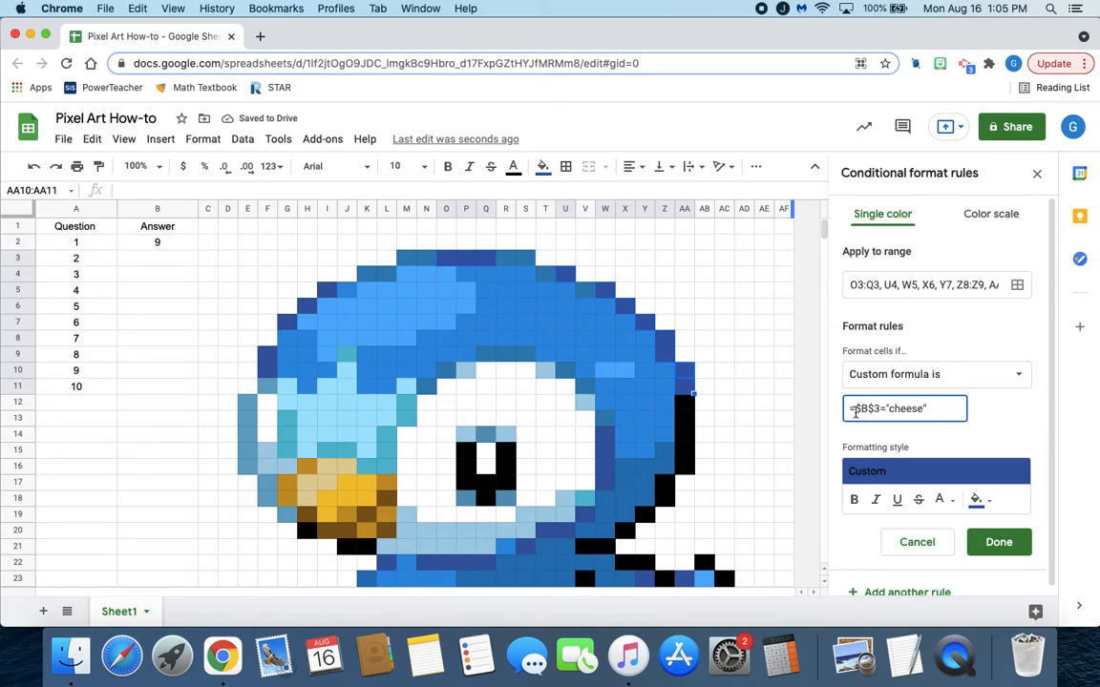
pyautogui.click(1009, 545)
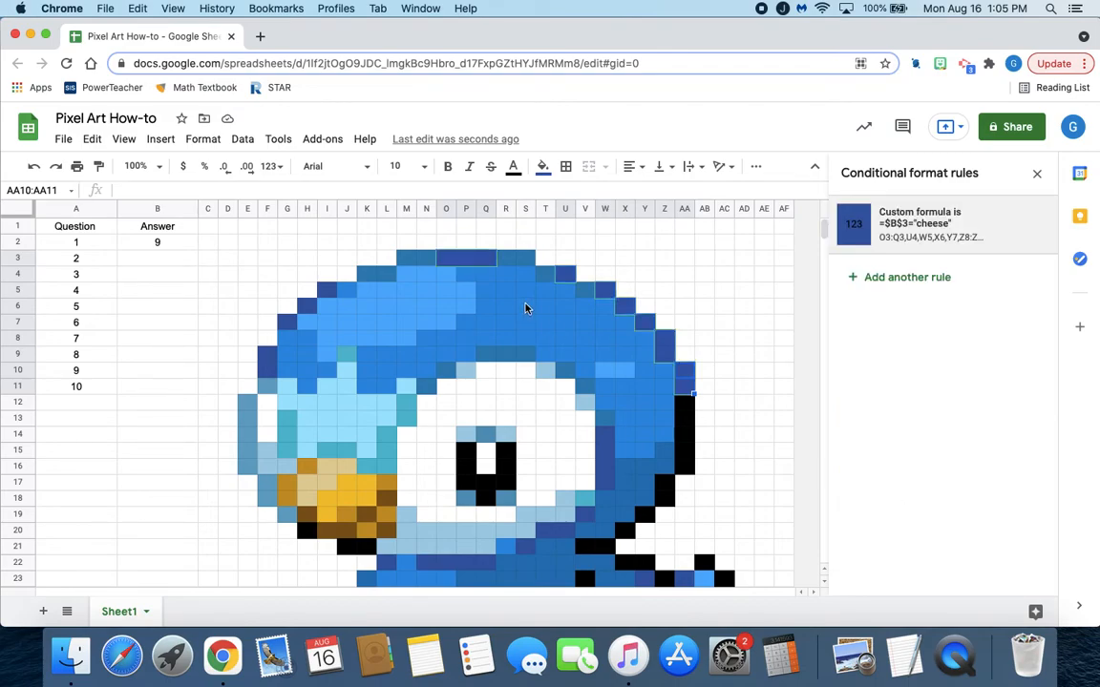
# Reset the regular fill of the selected outline cells and enter cheese as the answer to question 2 in cell B3.
pyautogui.click(542, 166)
pyautogui.click(576, 195)
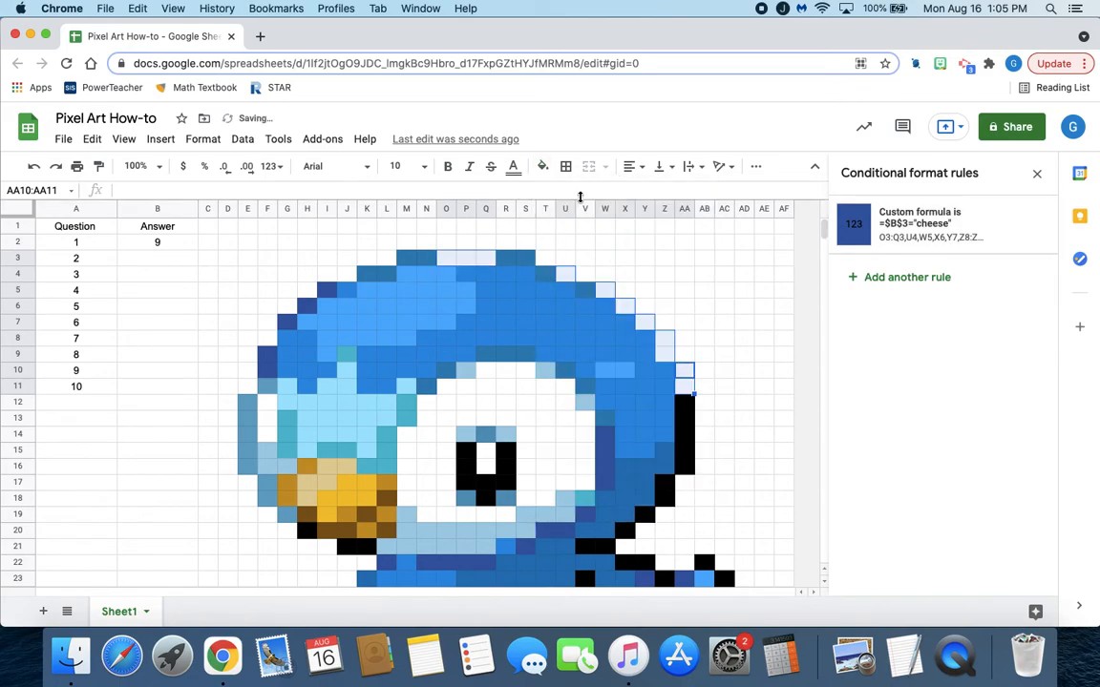
pyautogui.click(166, 259)
pyautogui.write('Ch')
pyautogui.press('BackSpace')
pyautogui.press('BackSpace')
pyautogui.write('cheese')
pyautogui.press('Return')
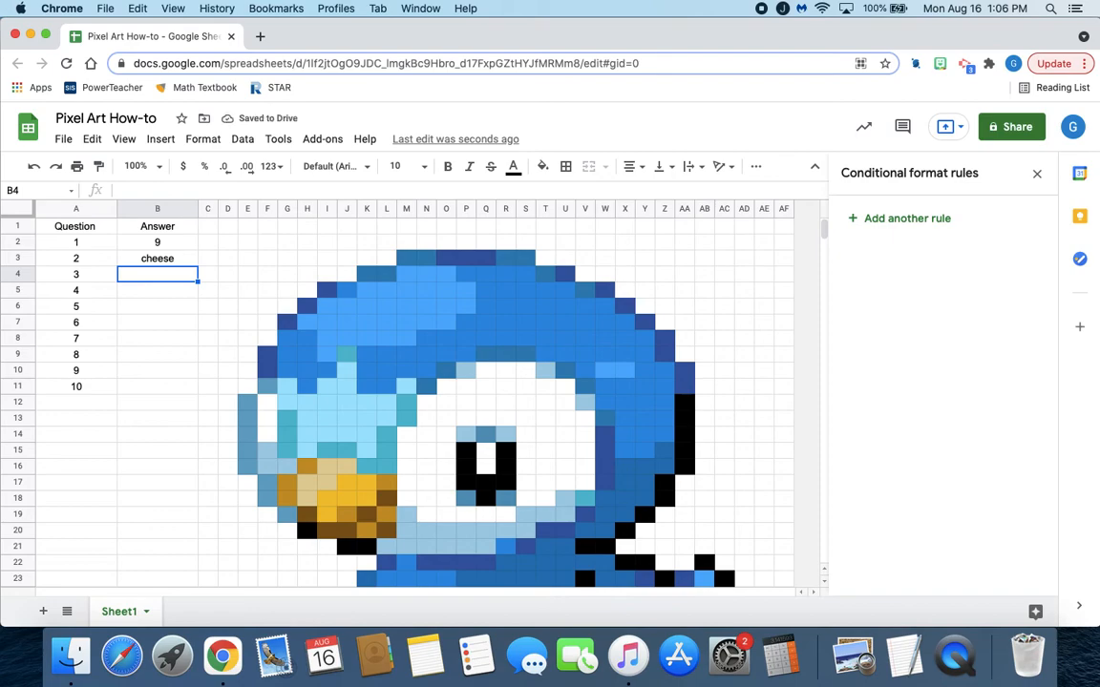
# Change the answer in cell B3 to Cheese with a capital C to test whether the rule is case-sensitive.
pyautogui.doubleClick(133, 258)
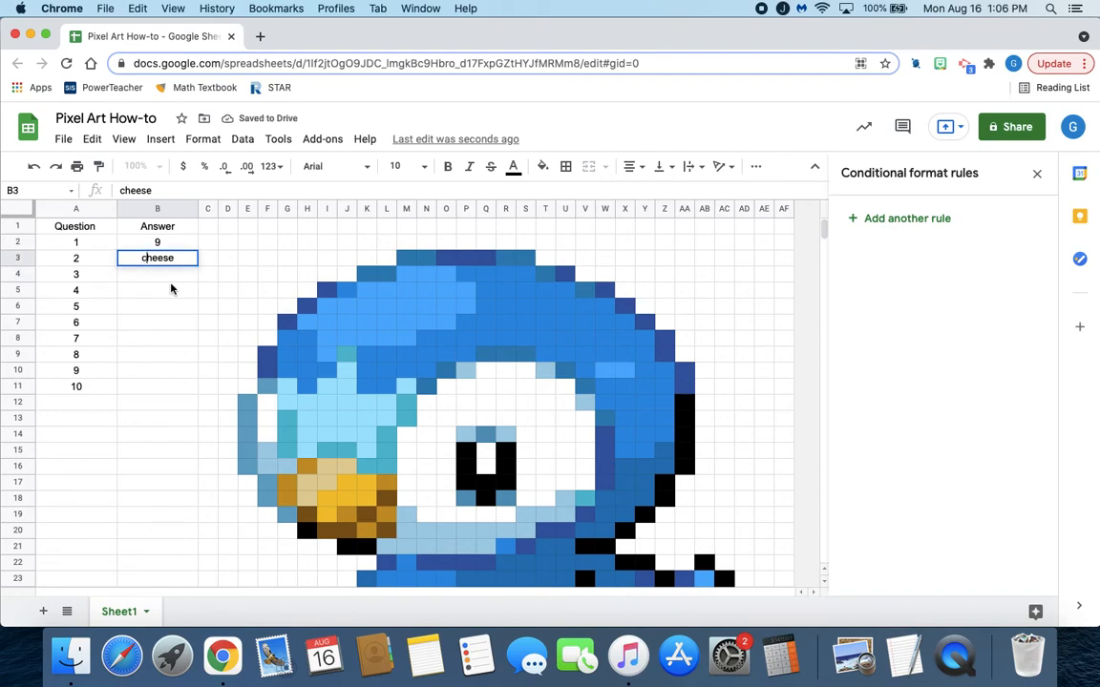
pyautogui.press('Delete')
pyautogui.write('C')
pyautogui.click(184, 344)
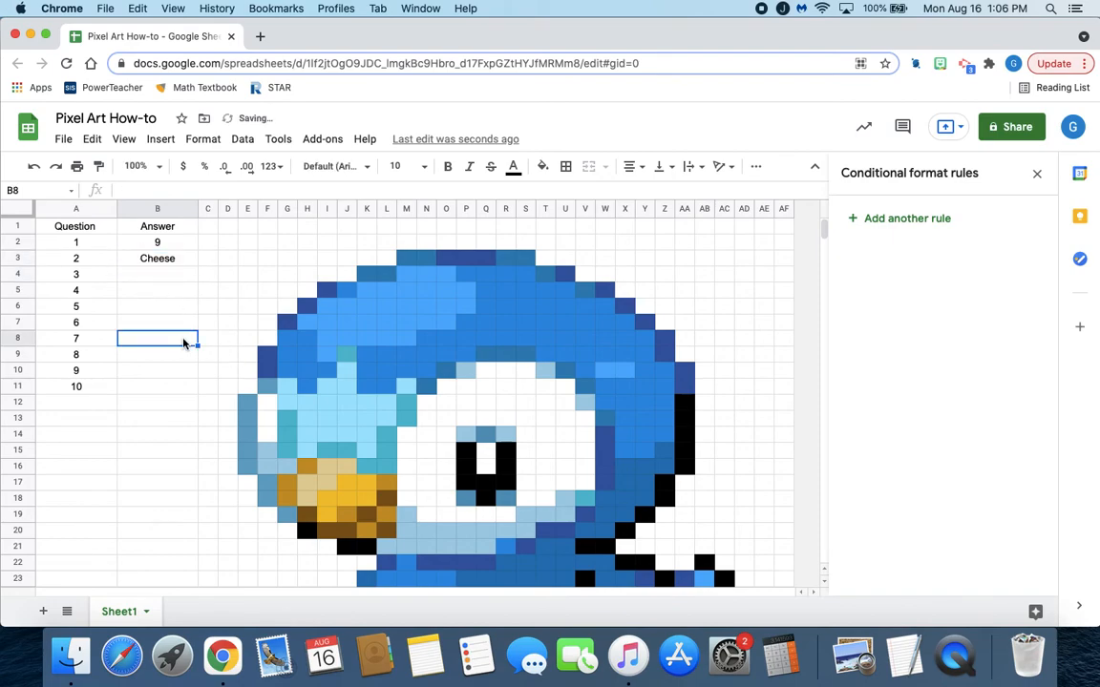